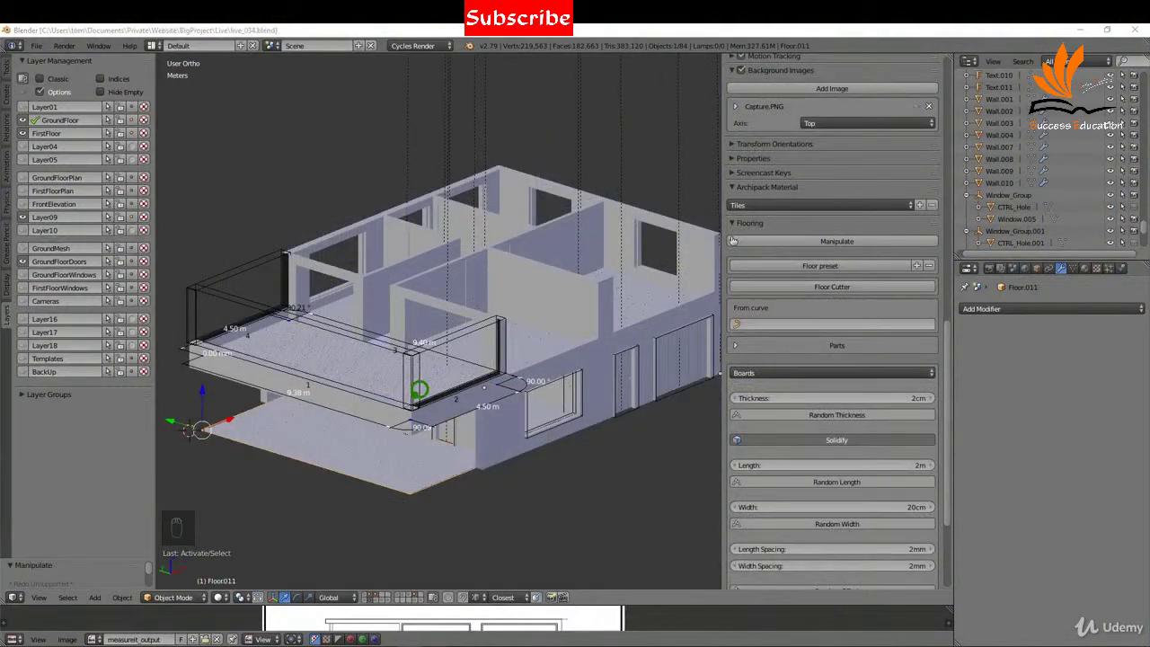
Snap the 3D cursor to the centre of the four bottom vertices of BalconyCutter_2 and return to Object Mode
scroll(414, 394, "up", 6)
right_click(415, 384)
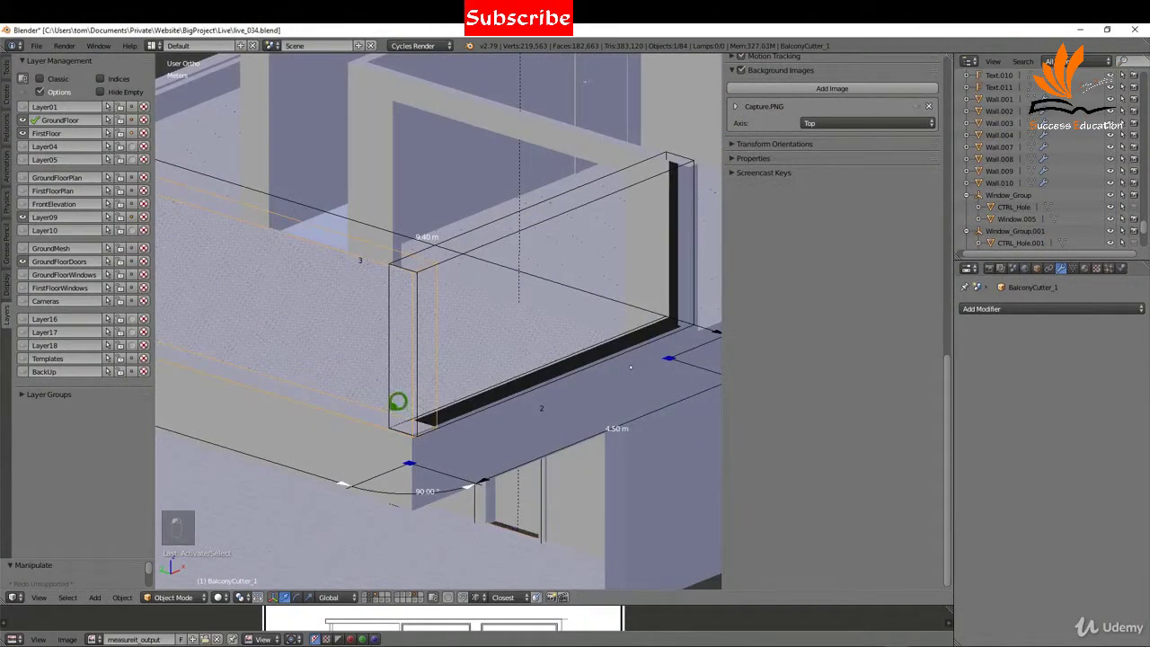
right_click(396, 400)
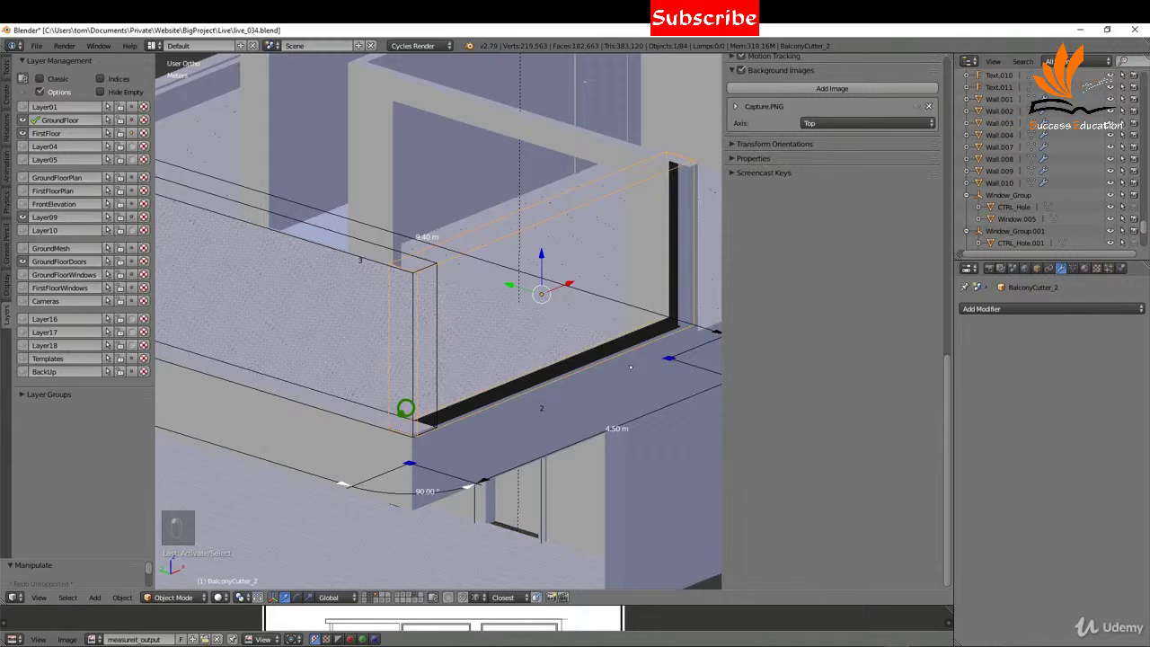
key("Tab")
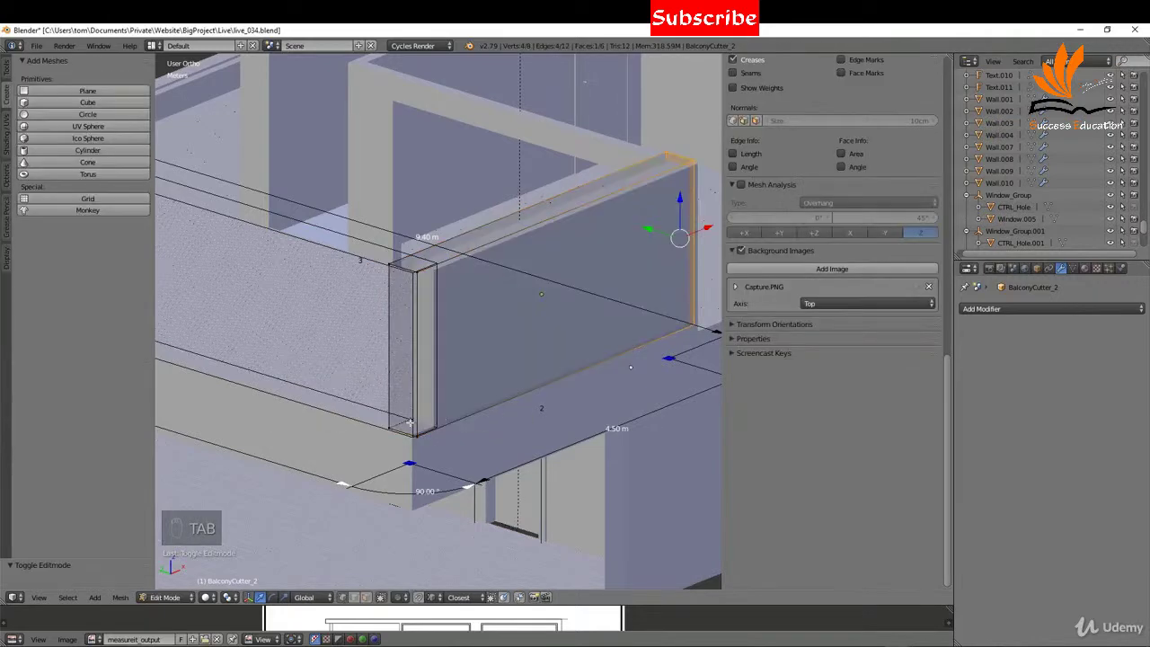
right_click(391, 428)
right_click(416, 436, "shift")
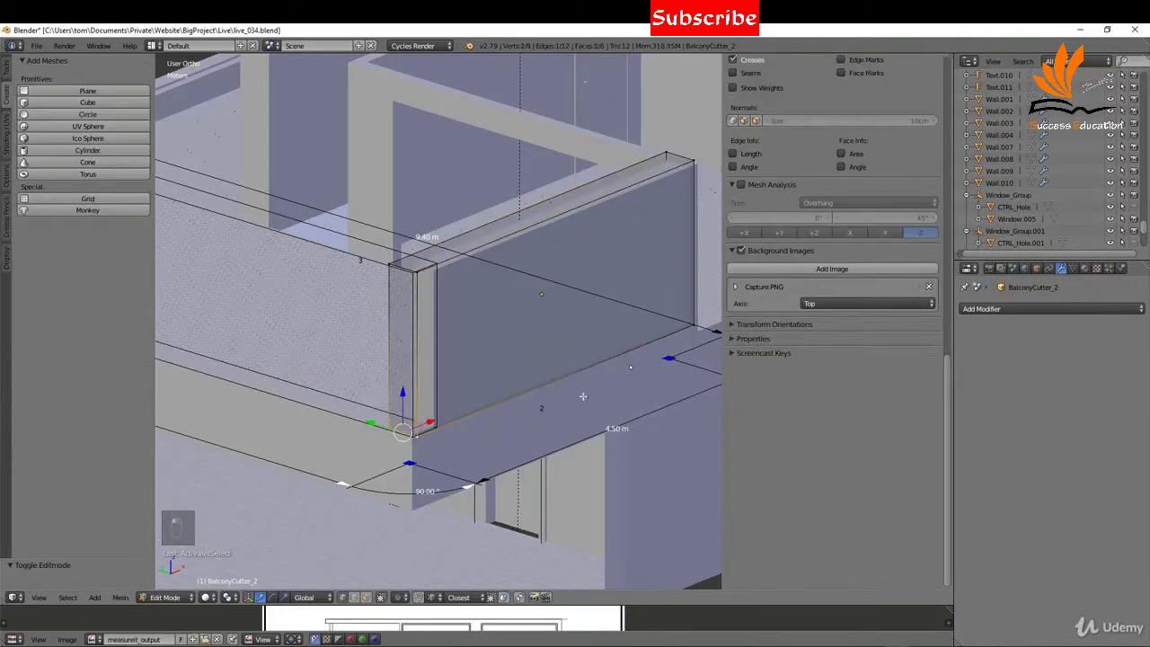
right_click(693, 325, "shift")
middle_click_drag(409, 398, 540, 387)
scroll(535, 387, "up", 1)
right_click(336, 310, "shift")
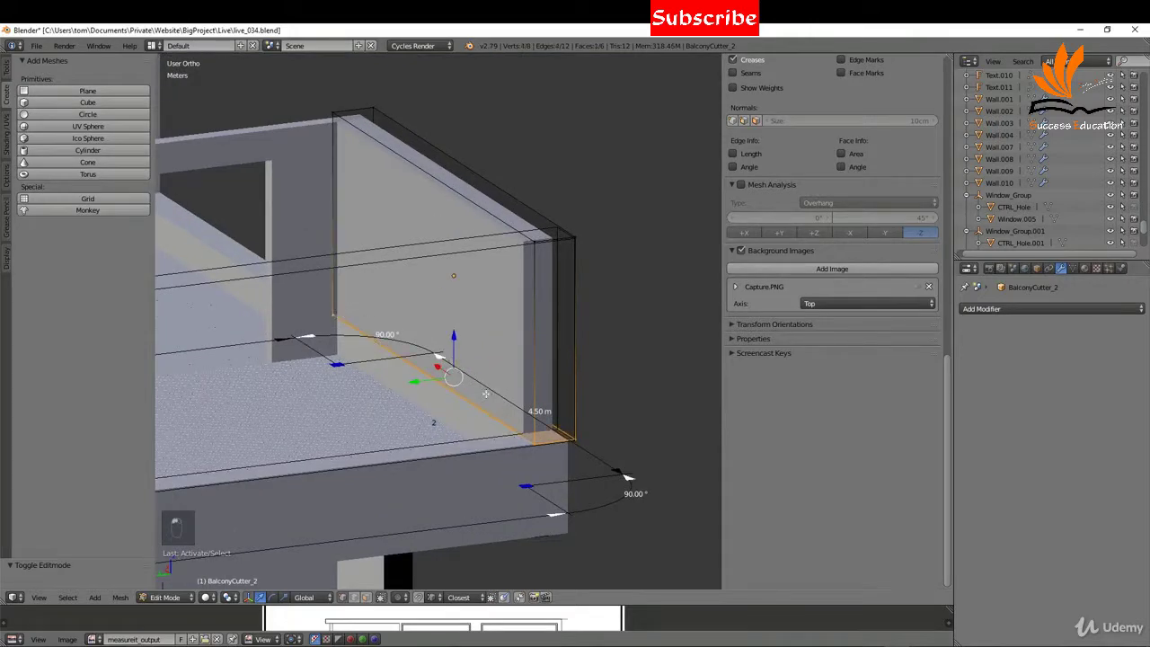
key("shift+s")
left_click(512, 414)
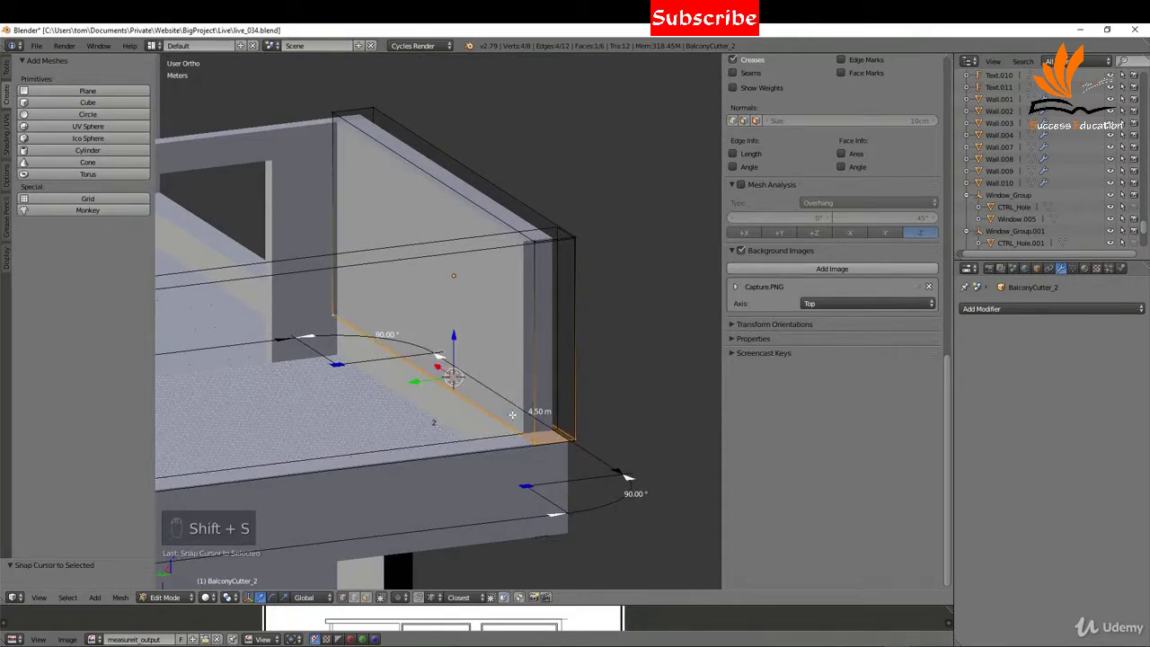
key("Tab")
left_click(439, 405)
Add an Archipack fence from a preset at the 3D cursor on the balcony's 4.50 m side
scroll(441, 404, "down", 3)
middle_click_drag(441, 403, 334, 414)
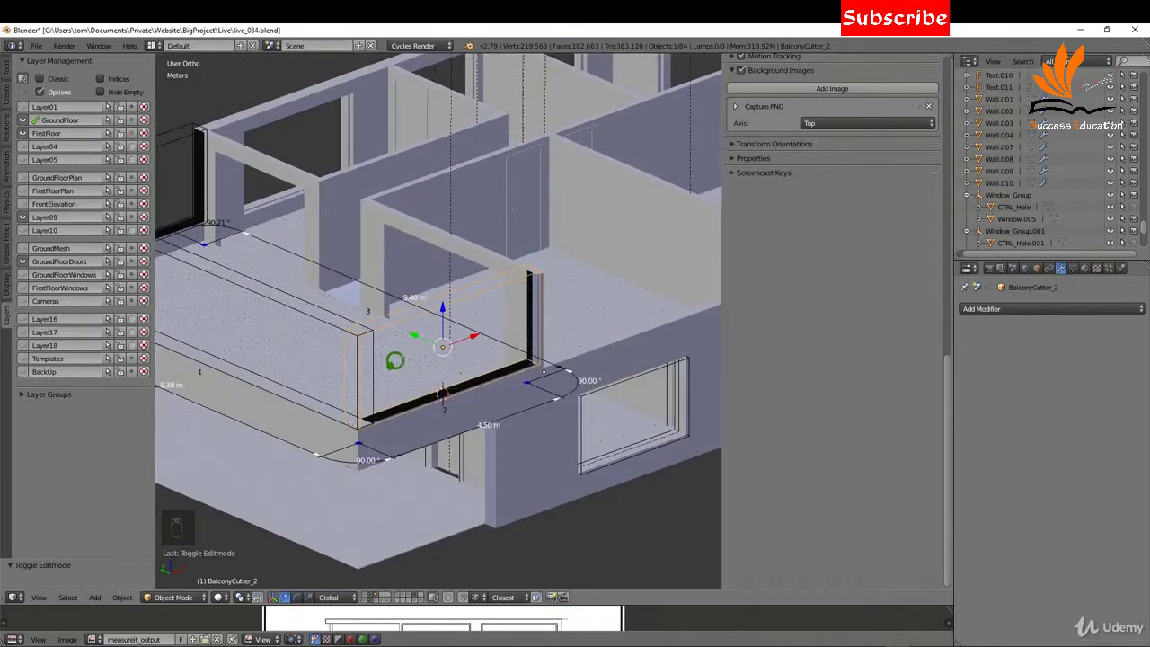
left_click(10, 82)
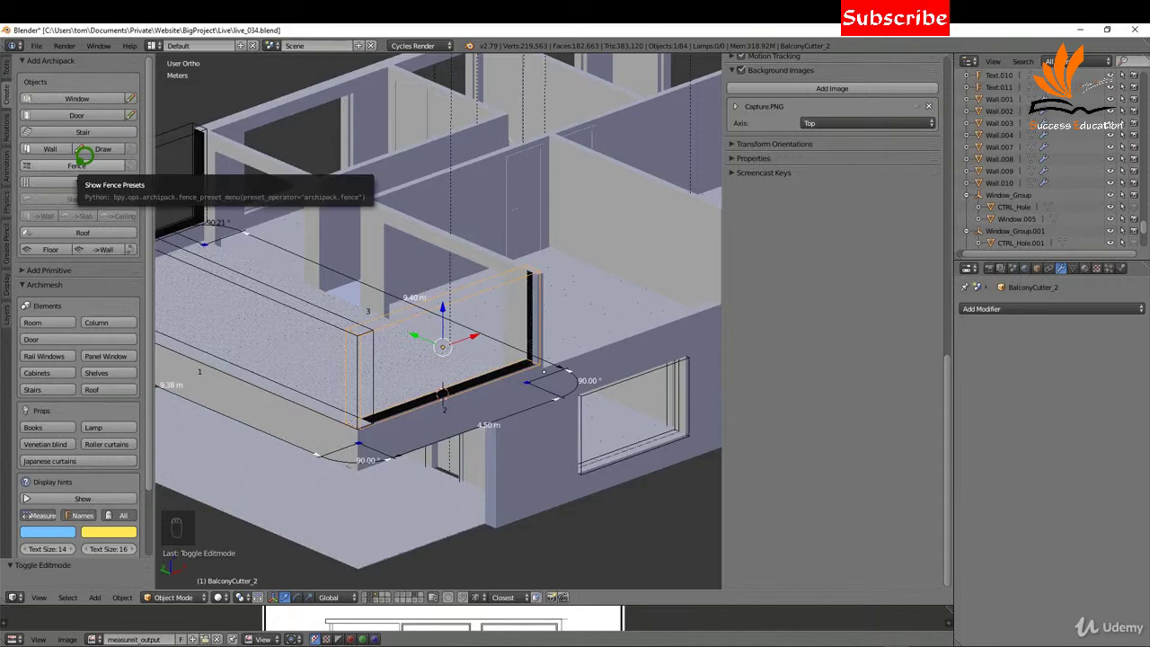
left_click(79, 164)
left_click(464, 119)
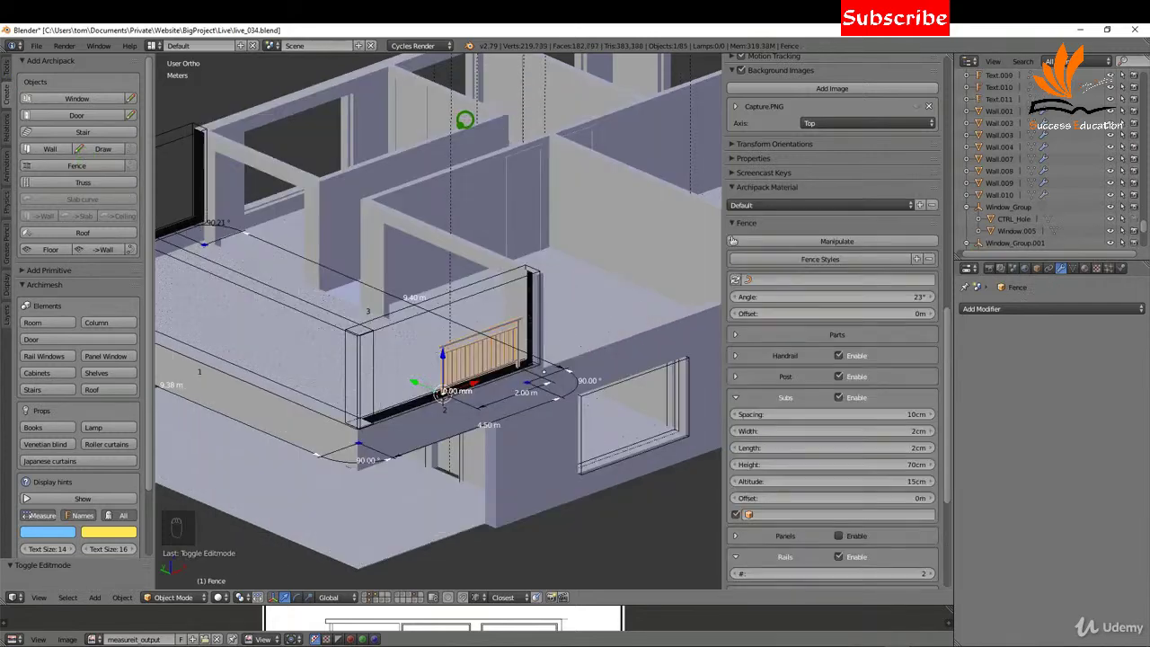
Slide the fence along X to the balcony's outer corner and lengthen its single straight part to about 4.4 m
scroll(490, 503, "up", 5)
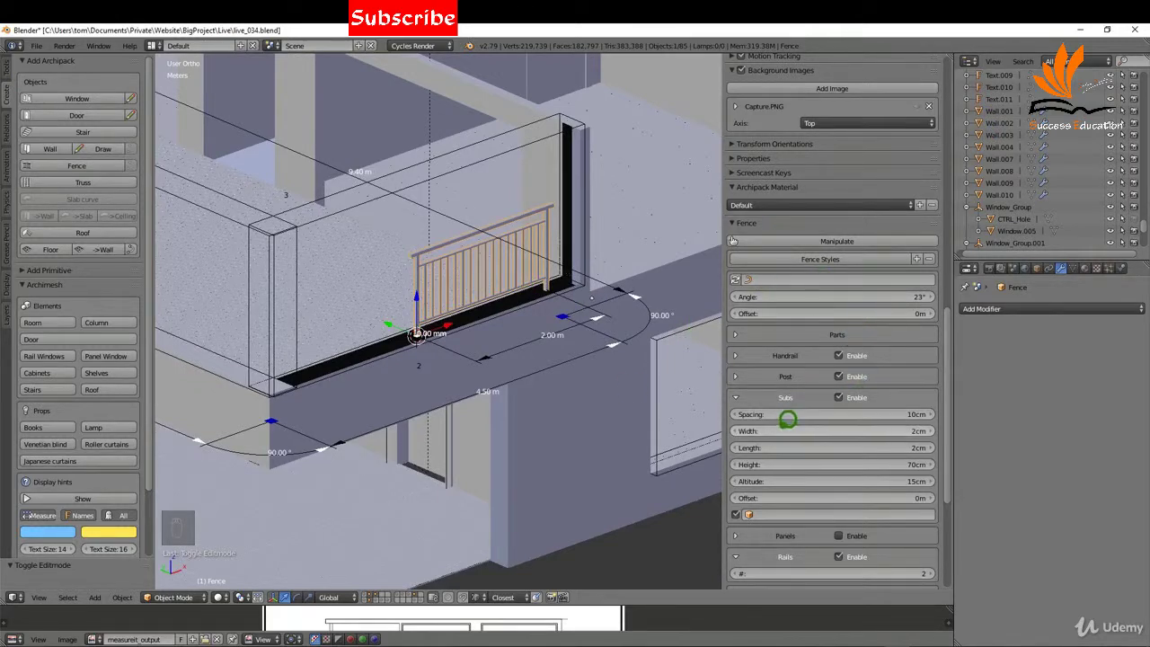
left_click_drag(457, 316, 395, 334)
left_click(742, 331)
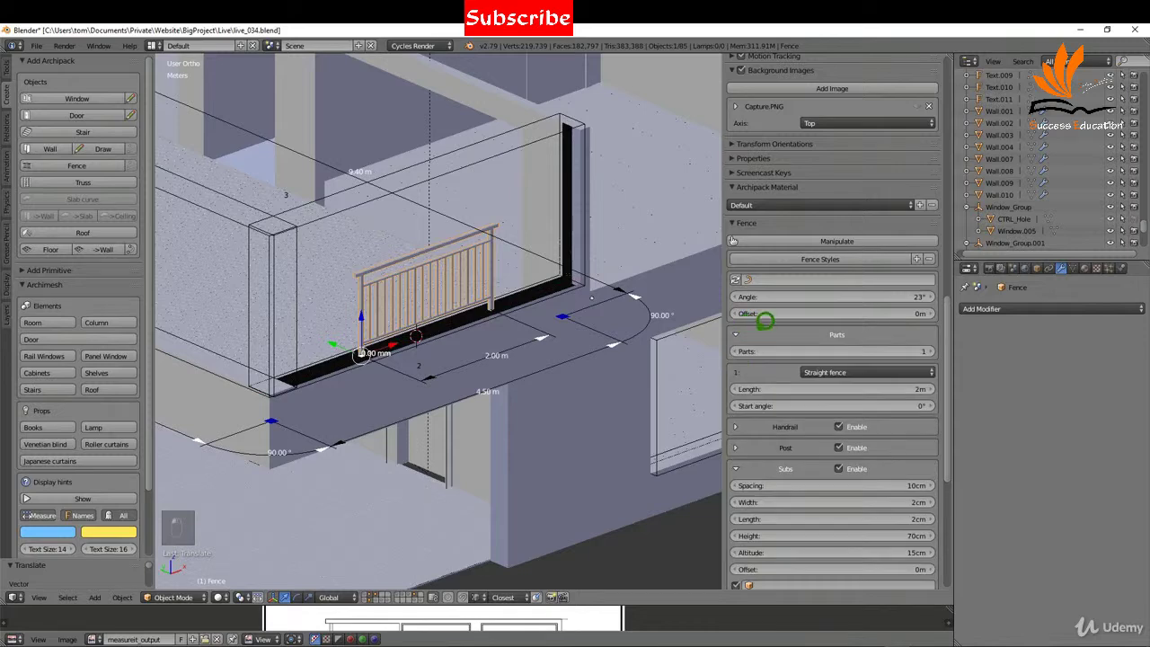
left_click_drag(813, 389, 896, 379)
left_click_drag(397, 341, 321, 358)
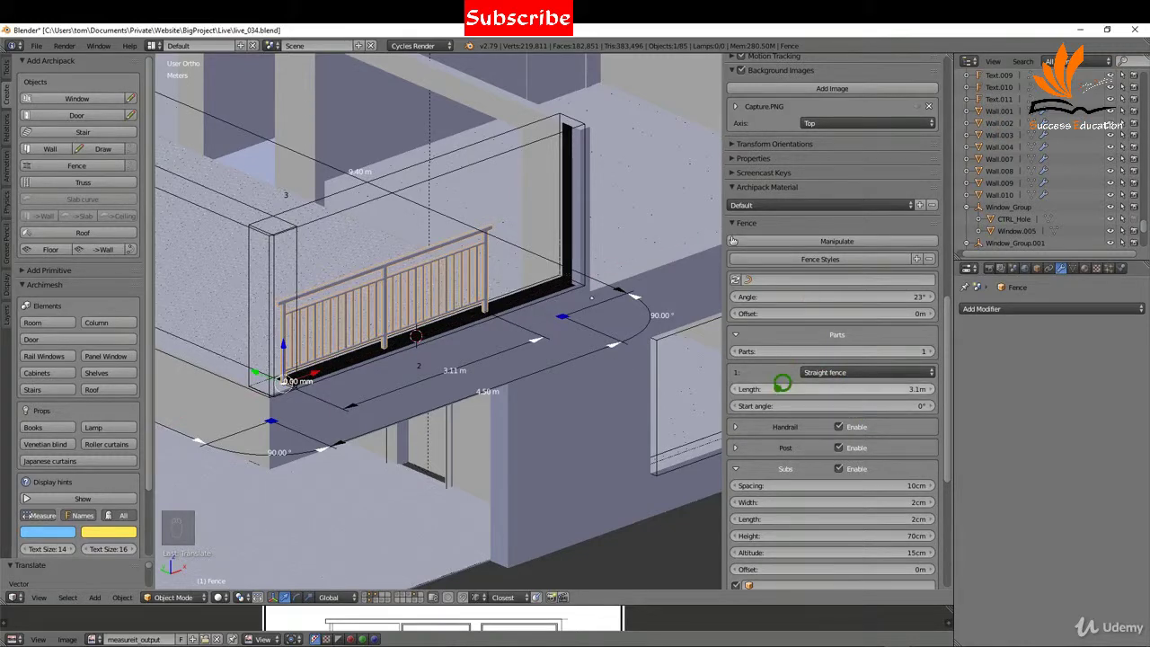
left_click_drag(787, 389, 849, 389)
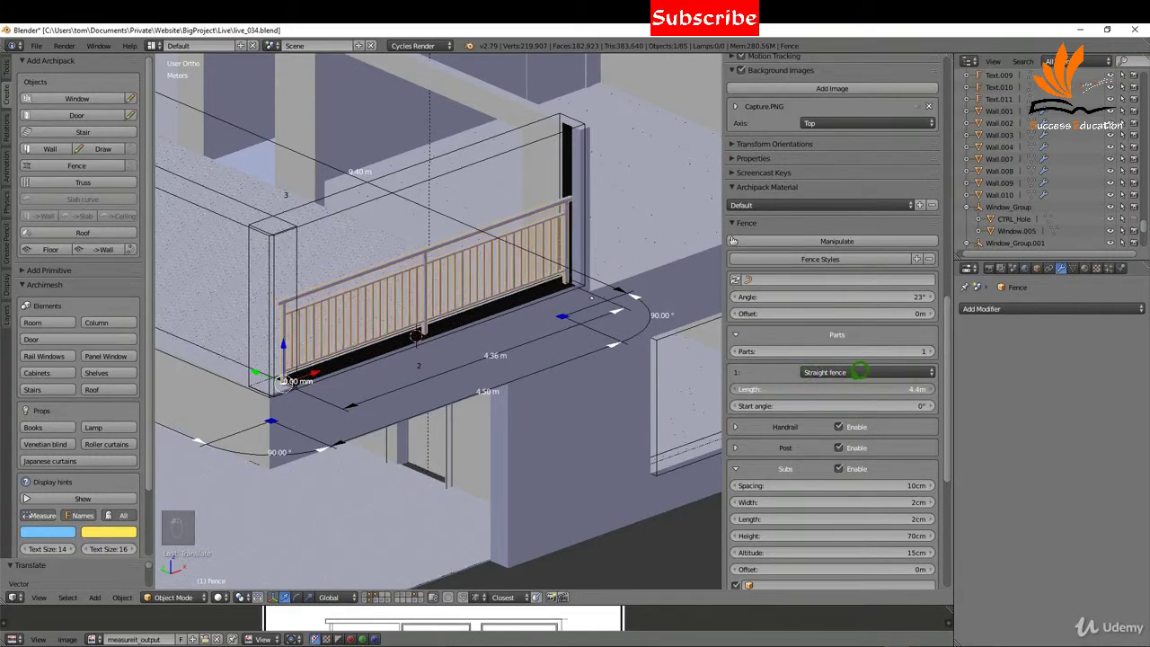
key("KP_1")
scroll(645, 243, "up", 4)
scroll(592, 235, "up", 3)
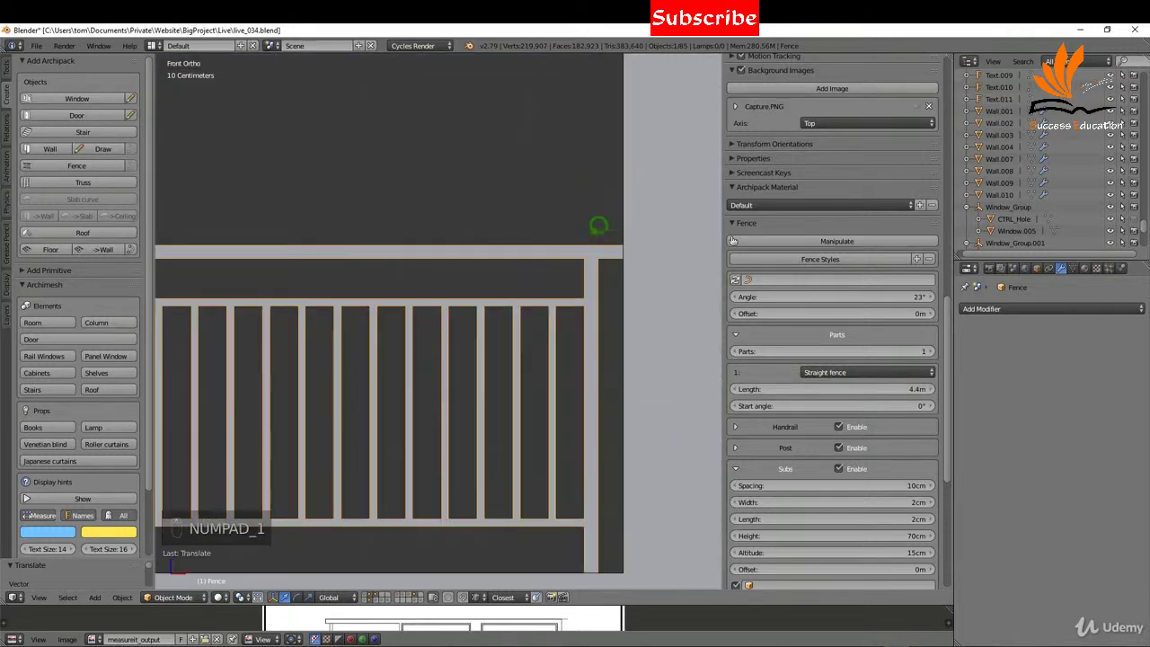
Give the fence's handrail a Circle profile with a radius of 4 cm
scroll(651, 233, "down", 6)
middle_click_drag(595, 251, 416, 326)
scroll(350, 289, "up", 8)
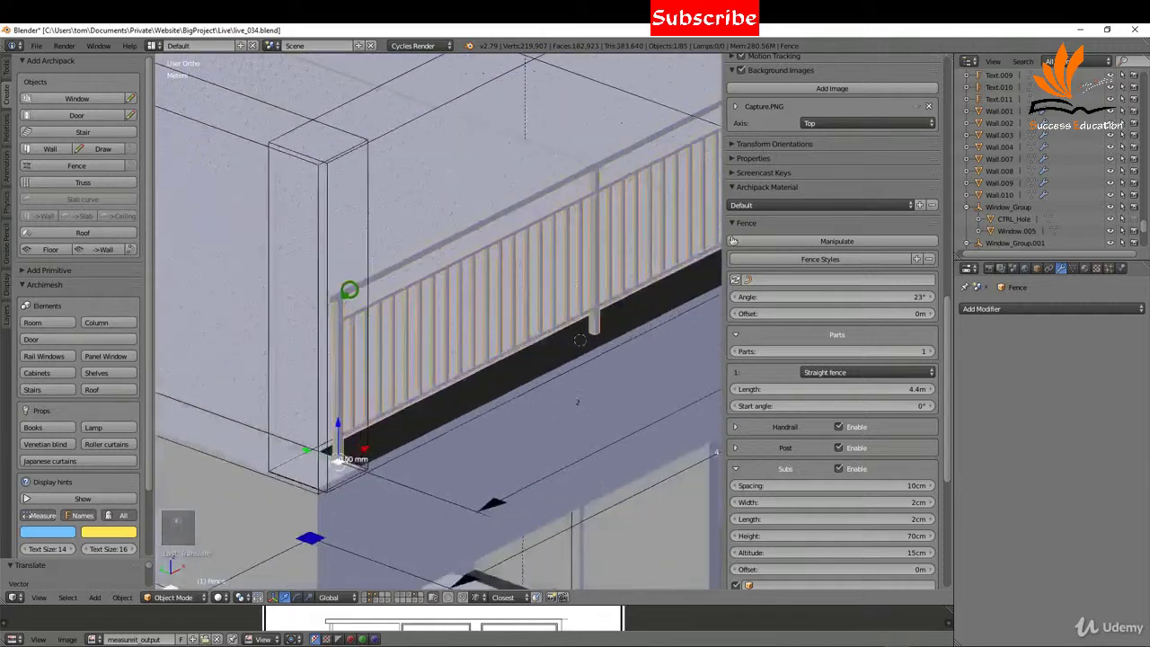
middle_click_drag(349, 289, 413, 213, "shift")
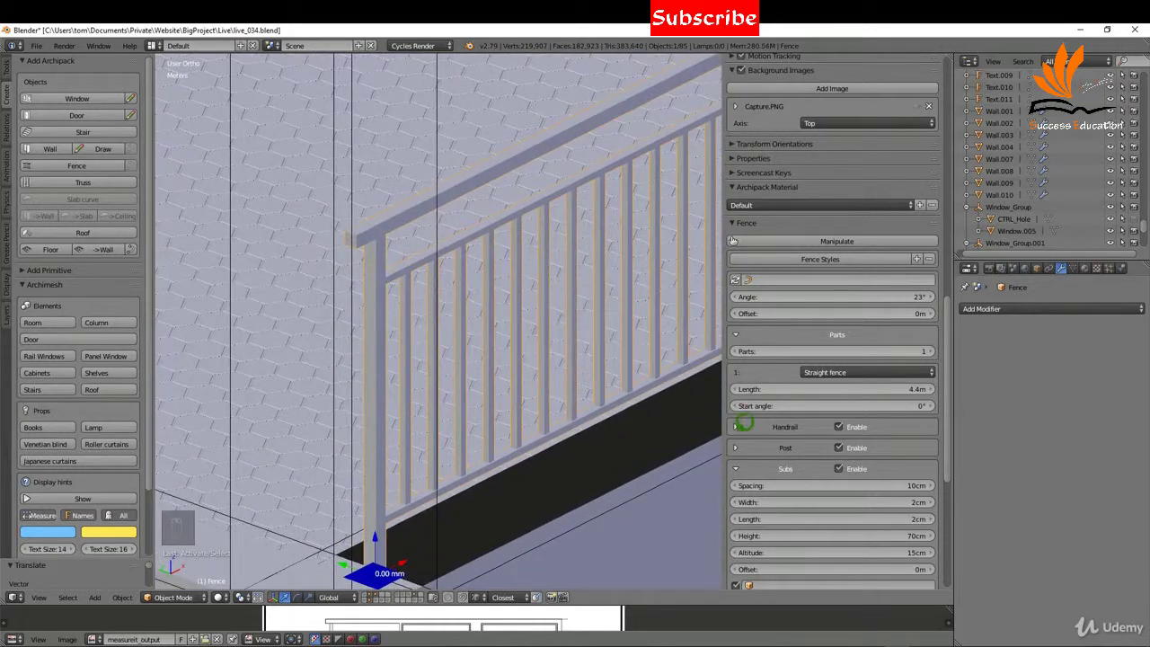
left_click(744, 422)
scroll(793, 410, "down", 3)
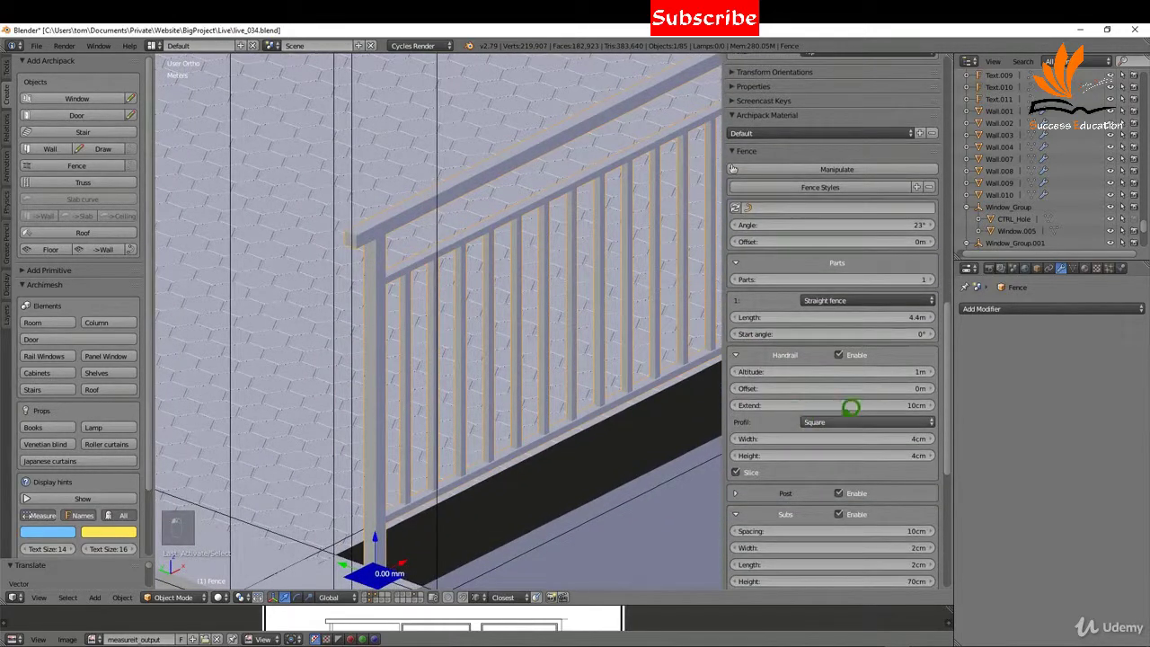
left_click(839, 418)
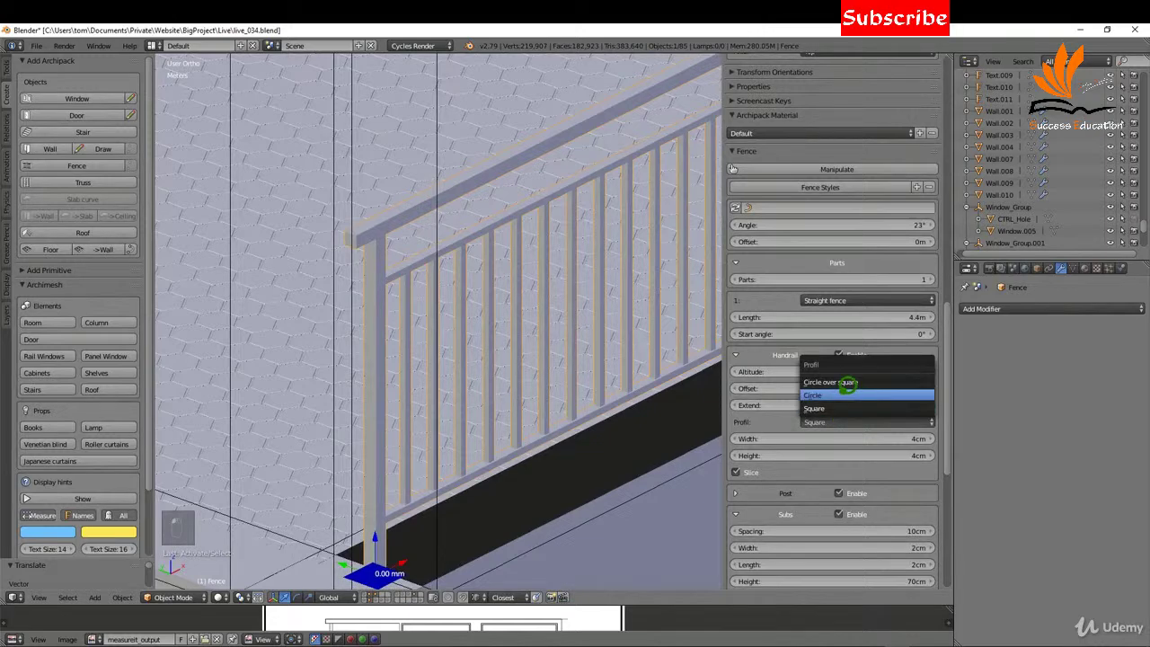
left_click(860, 394)
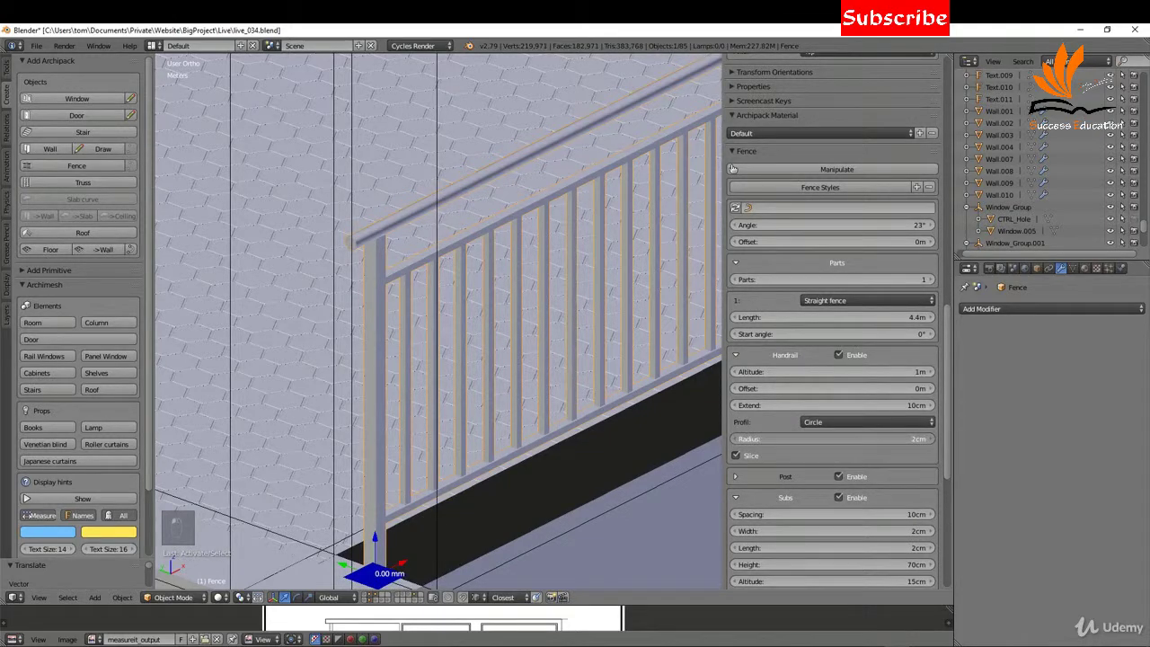
left_click_drag(861, 431, 939, 429)
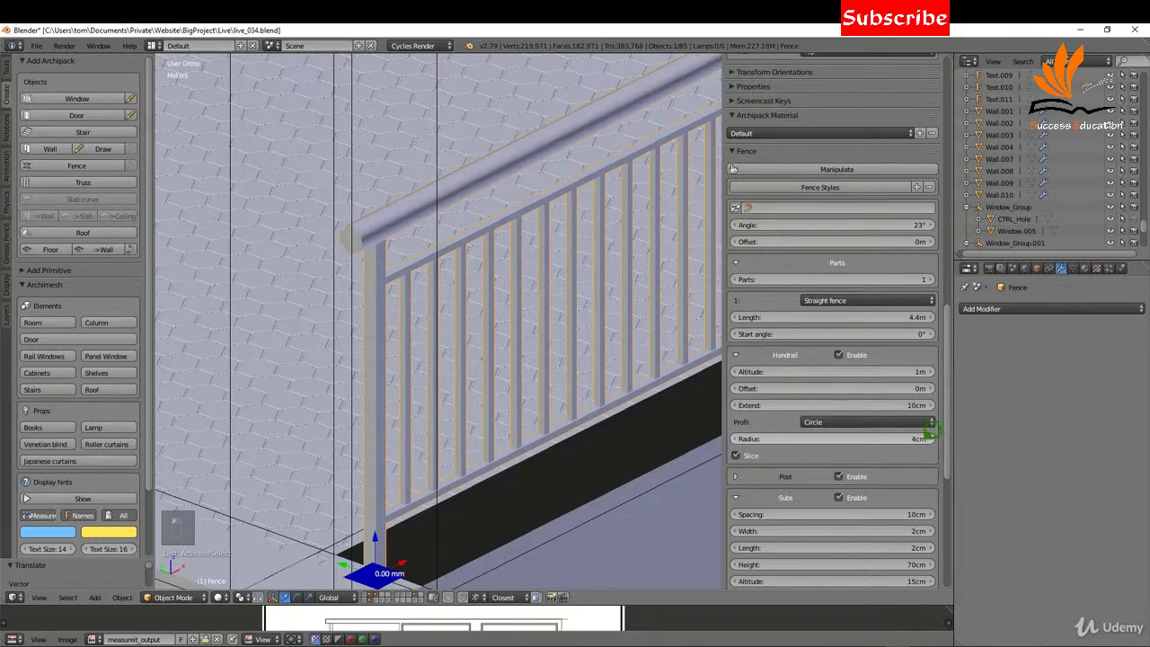
Examine how the fence's end post sits on the ledge at the balcony's outer corner
scroll(480, 294, "down", 8)
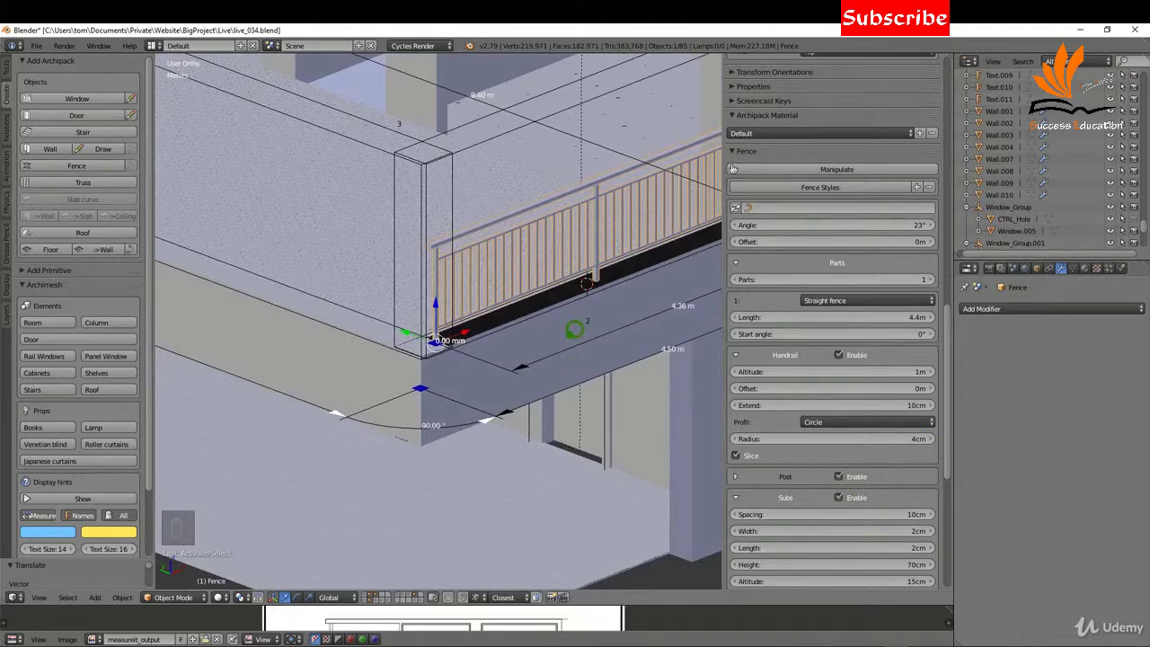
middle_click_drag(566, 333, 419, 334, "shift")
scroll(268, 334, "up", 3)
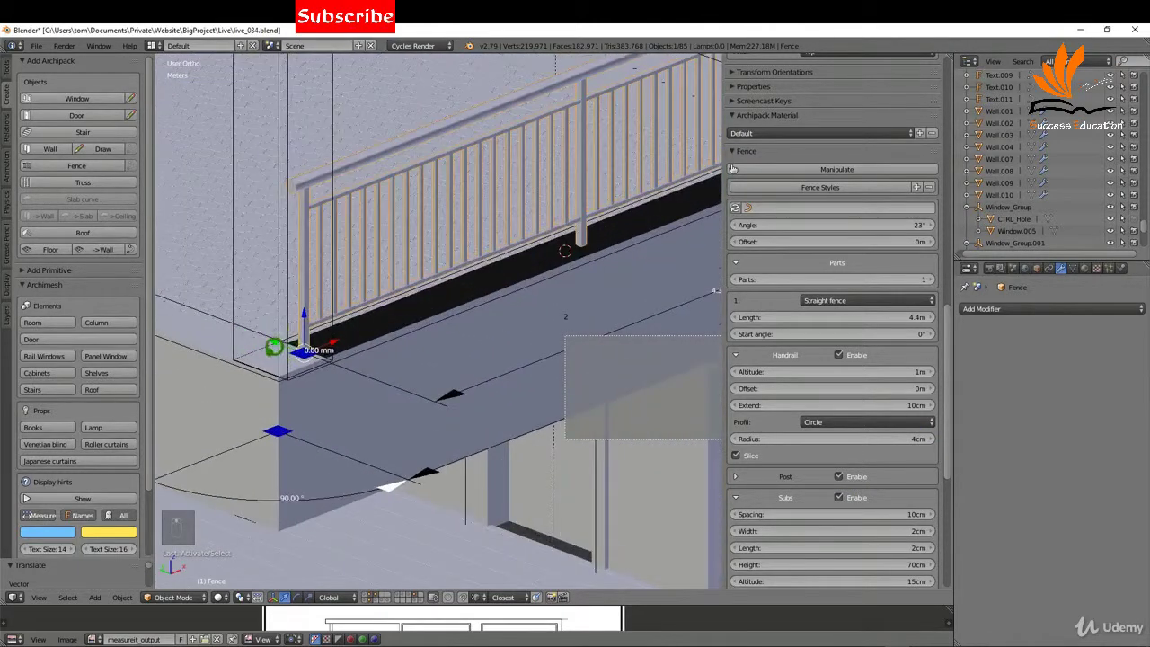
right_click(276, 347)
scroll(302, 341, "up", 2)
scroll(304, 340, "up", 1)
right_click(321, 324)
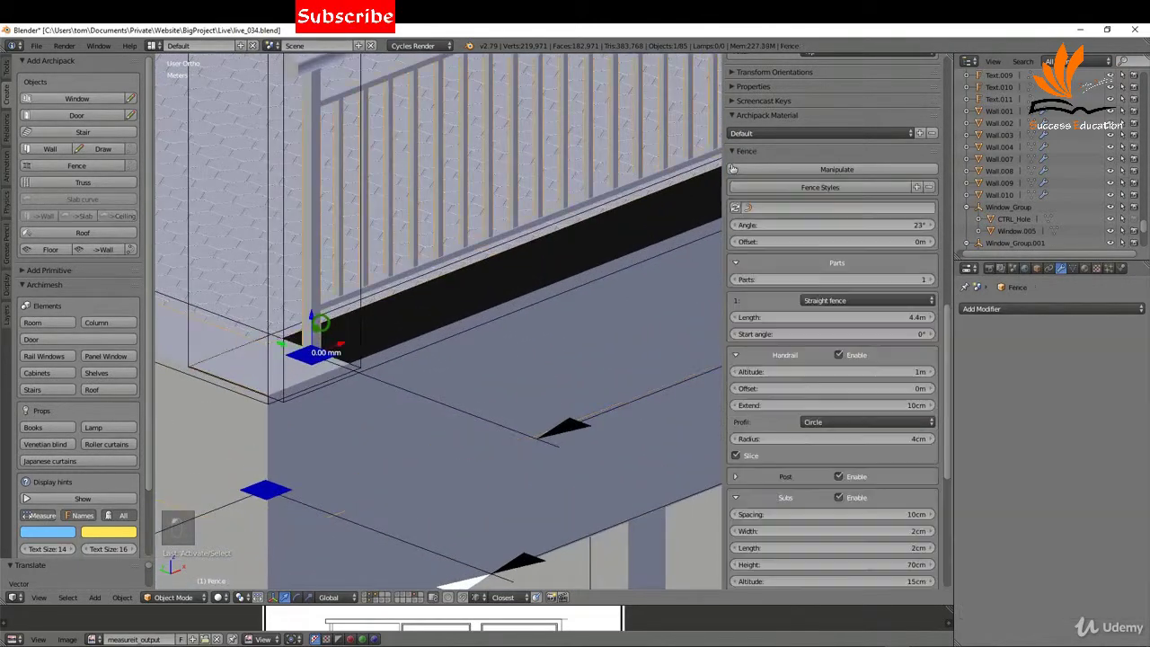
scroll(376, 327, "down", 3)
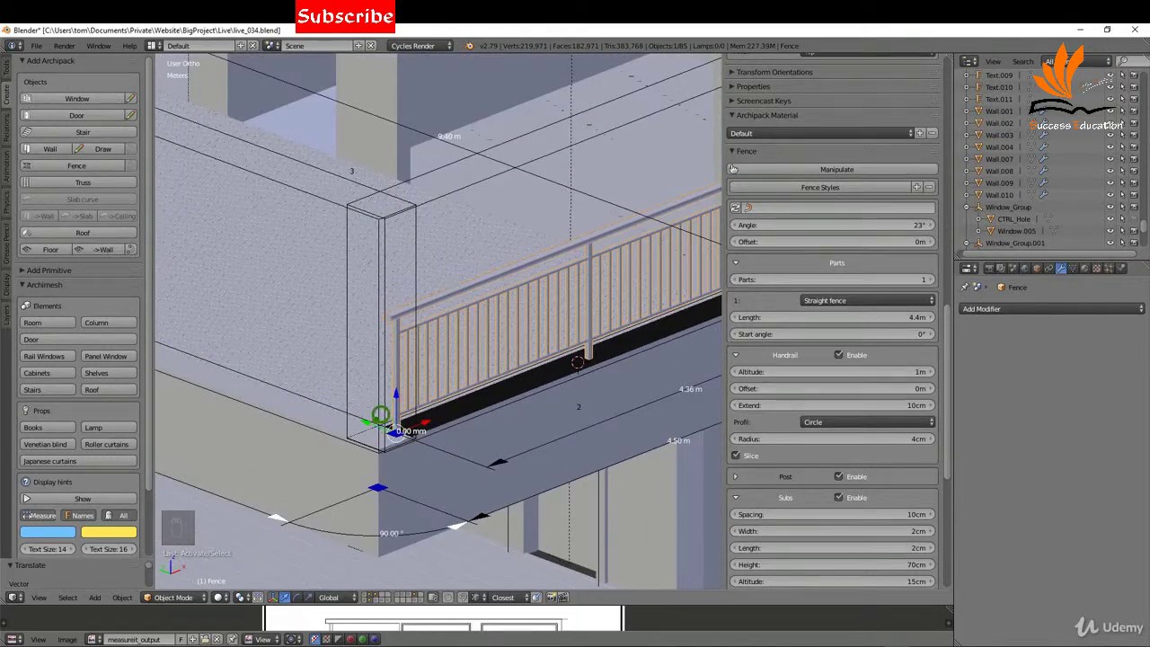
Add a cube at the 3D cursor, scale it down and move it to the balcony's outer corner beside the fence's end post
key("shift+a")
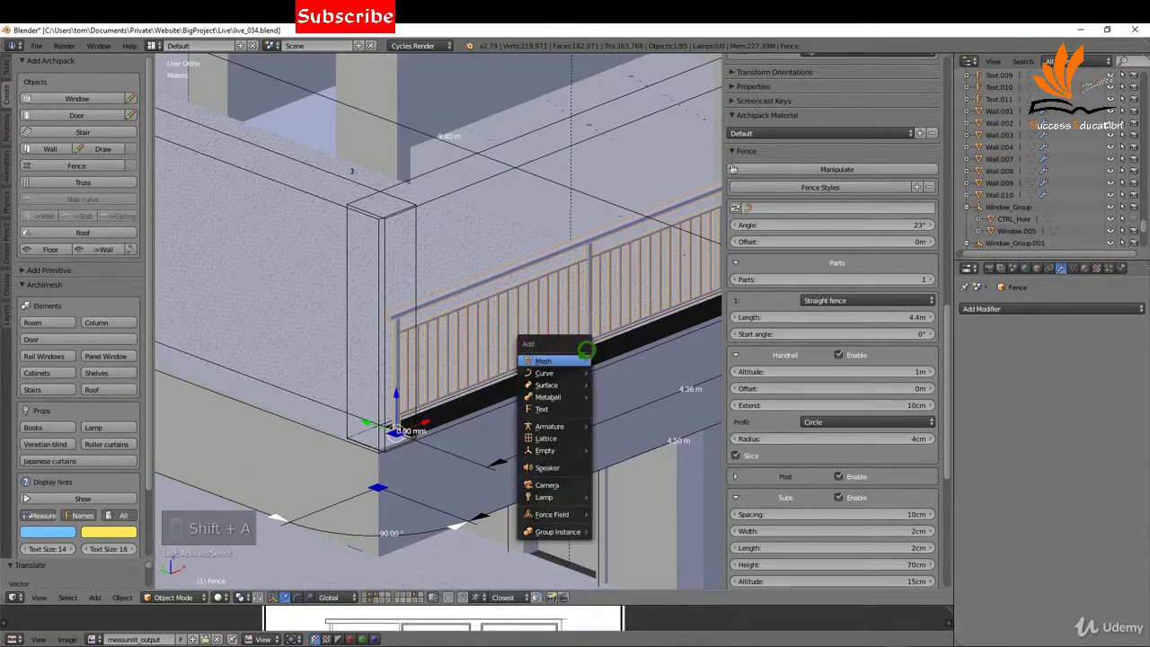
mouse_move(585, 359)
left_click(631, 368)
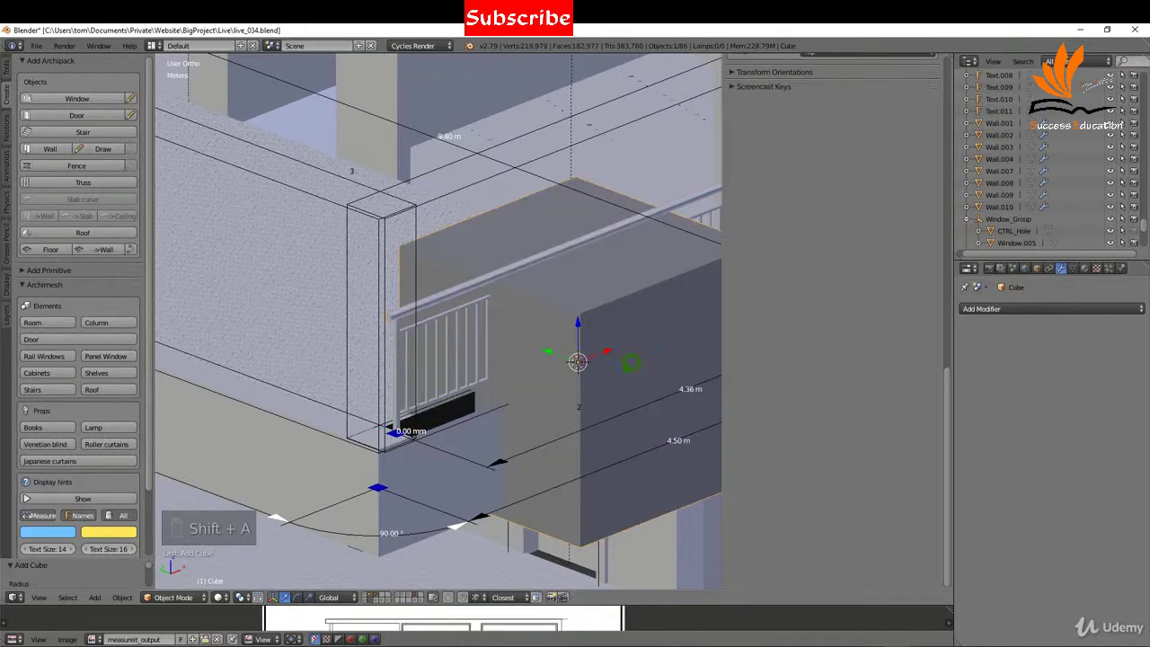
key("s")
left_click(583, 368)
left_click_drag(581, 369, 395, 422)
Shrink the cube further, rest it on top of the corner ledge and shift it about 5 cm along X toward the fence
key("KP_1")
scroll(377, 436, "up", 3)
key("s")
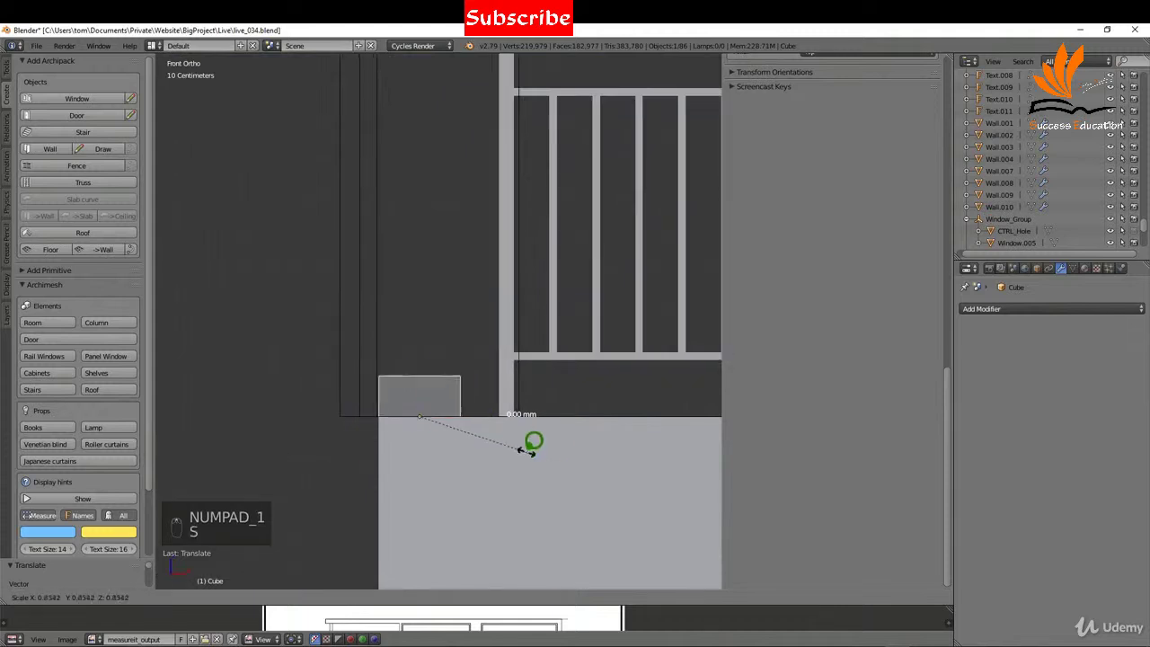
left_click(476, 420)
key("g")
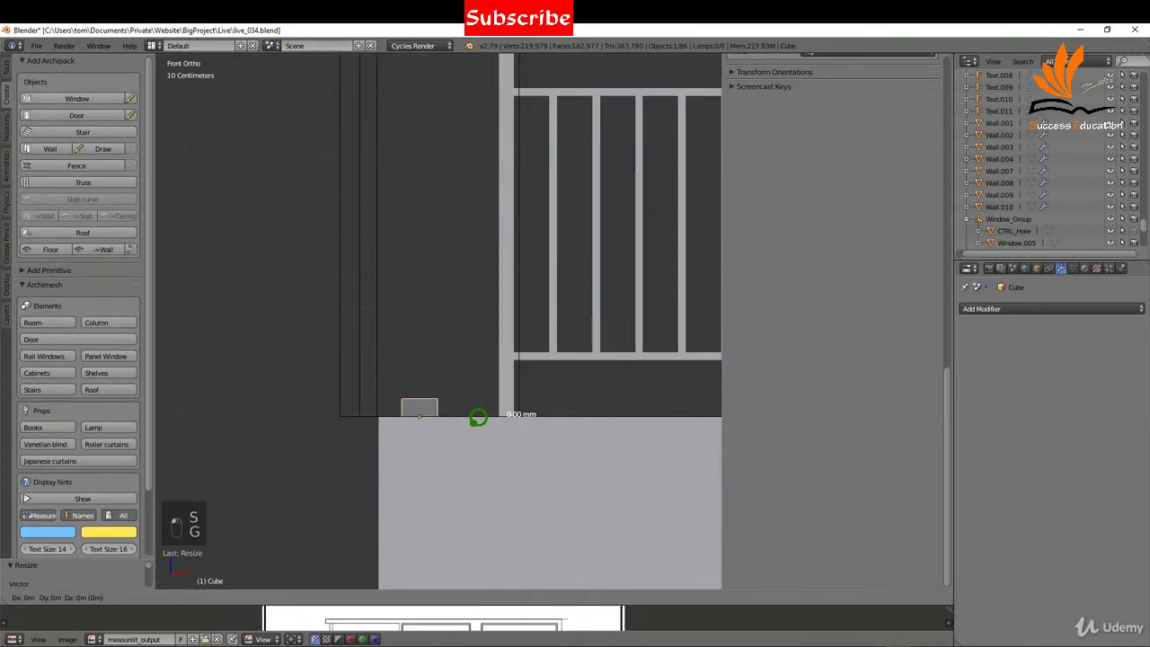
left_click(393, 402)
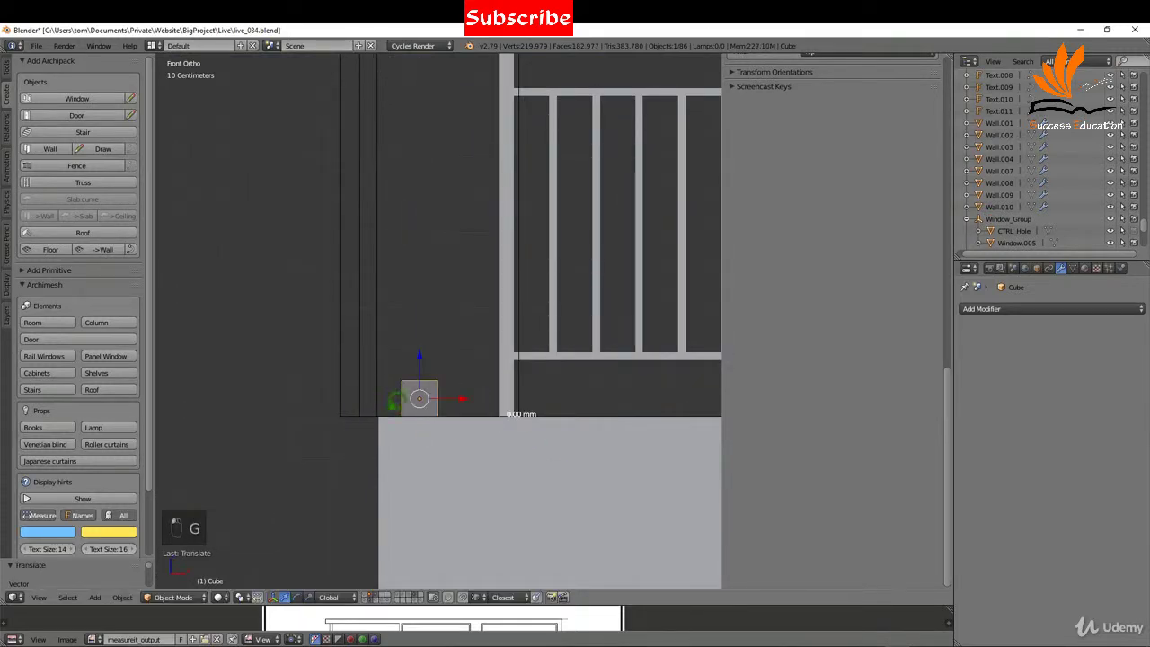
left_click_drag(461, 391, 481, 393)
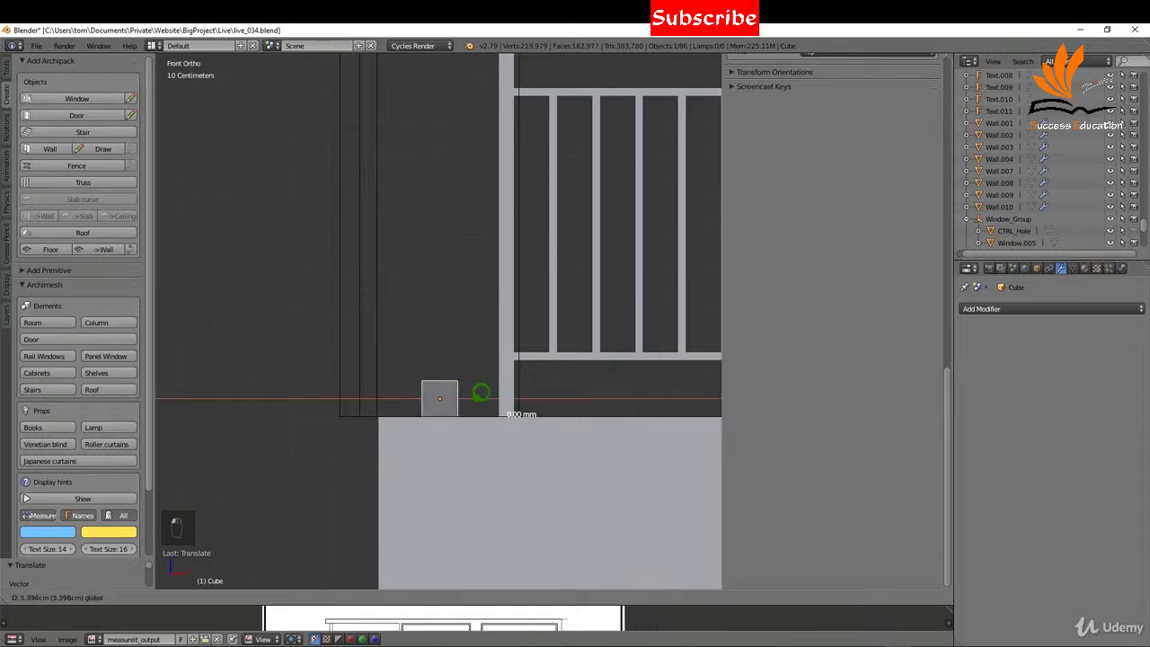
Raise the cube's four top vertices above the handrail height to form a tall corner post, finishing in Object Mode
scroll(375, 406, "down", 1)
middle_click_drag(374, 406, 410, 400)
key("Tab")
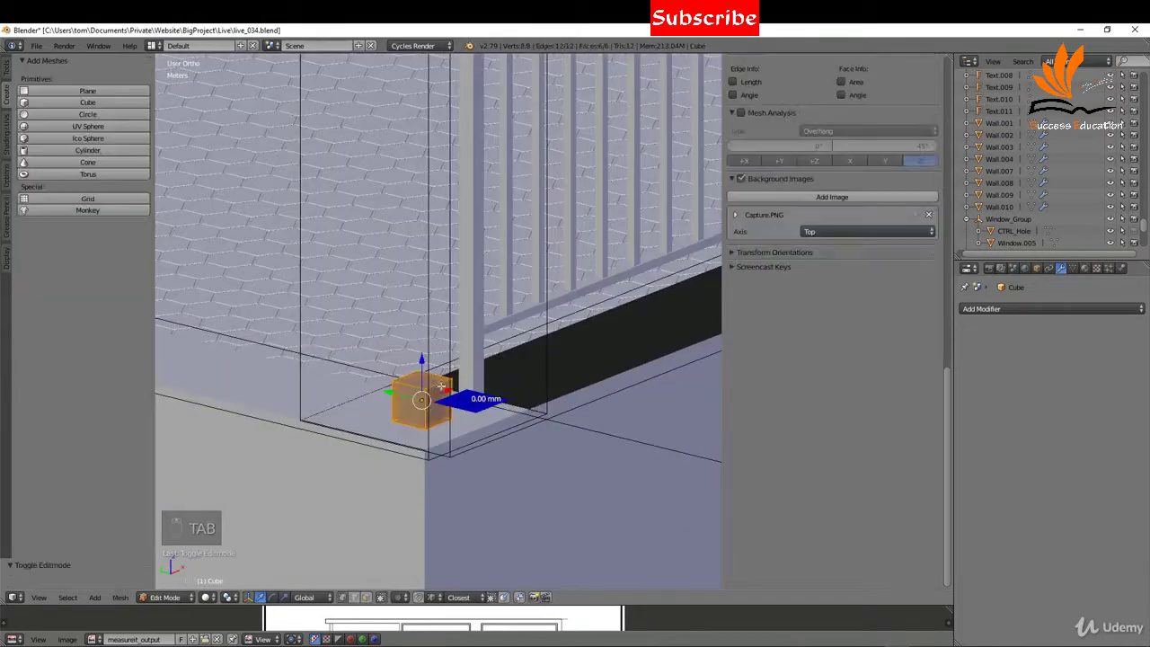
right_click(396, 377)
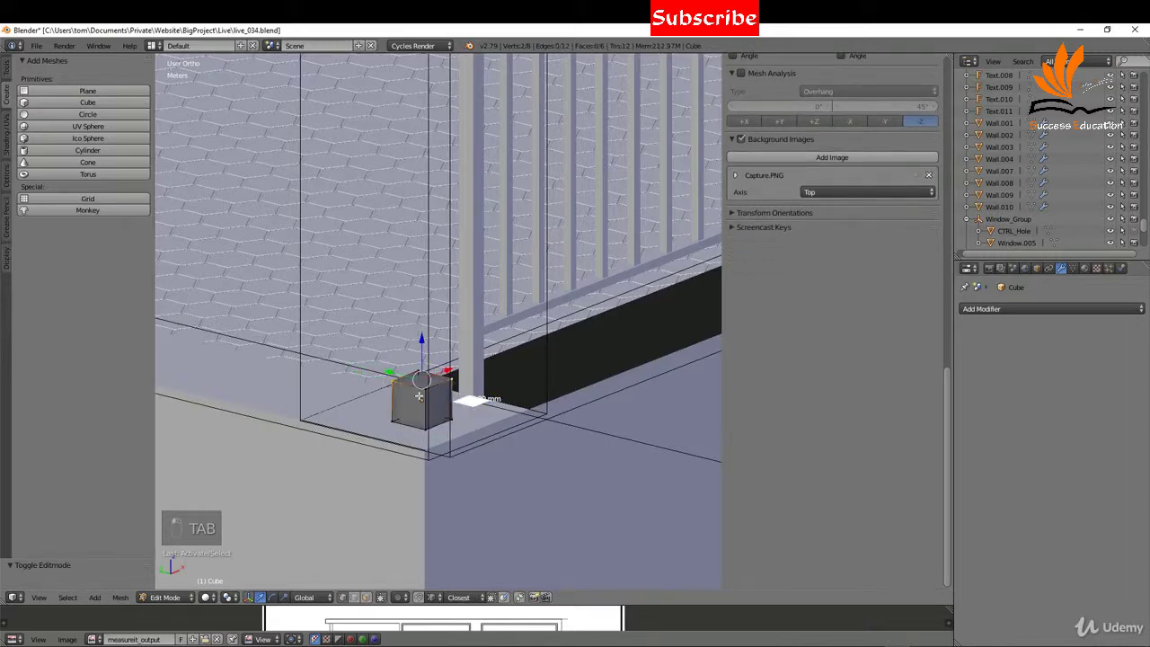
right_click(420, 394, "shift")
middle_click_drag(368, 403, 526, 405)
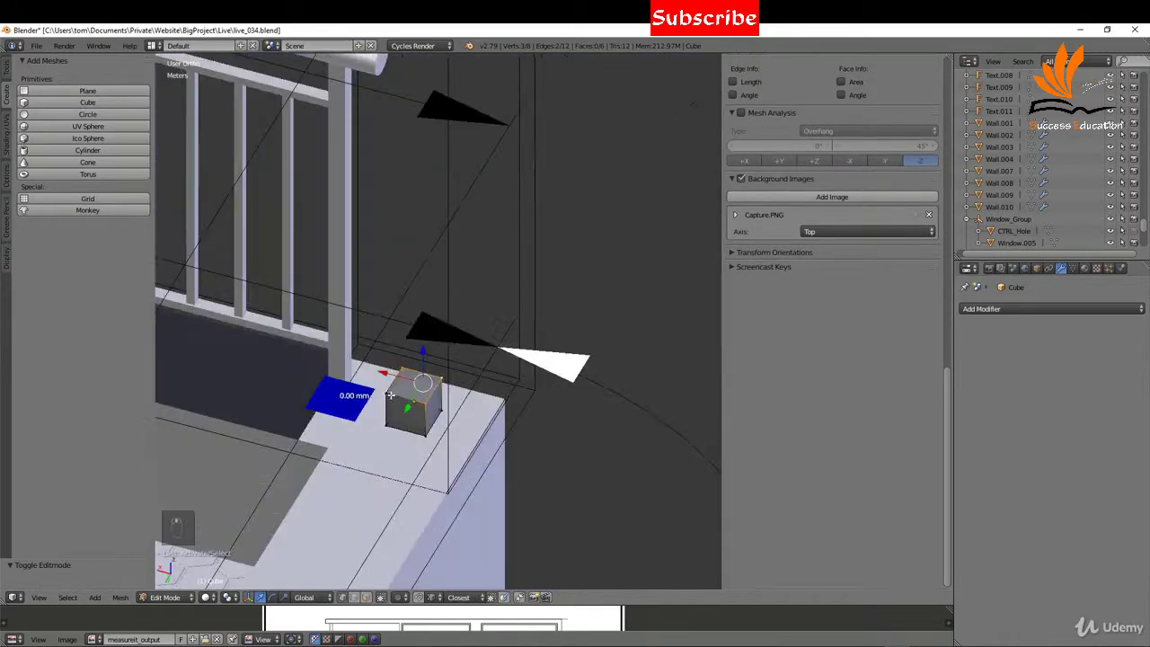
right_click(390, 391, "shift")
scroll(389, 391, "down", 5)
middle_click_drag(575, 355, 435, 438)
key("KP_1")
scroll(487, 455, "down", 3)
left_click_drag(488, 396, 478, 257)
key("Tab")
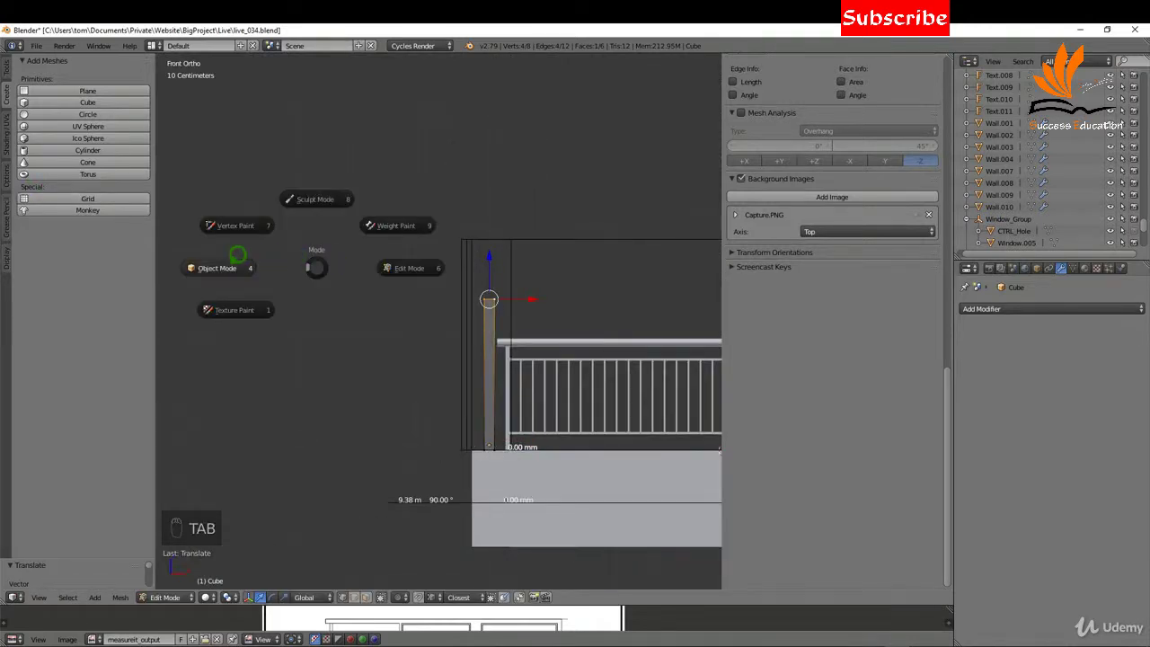
left_click(237, 256)
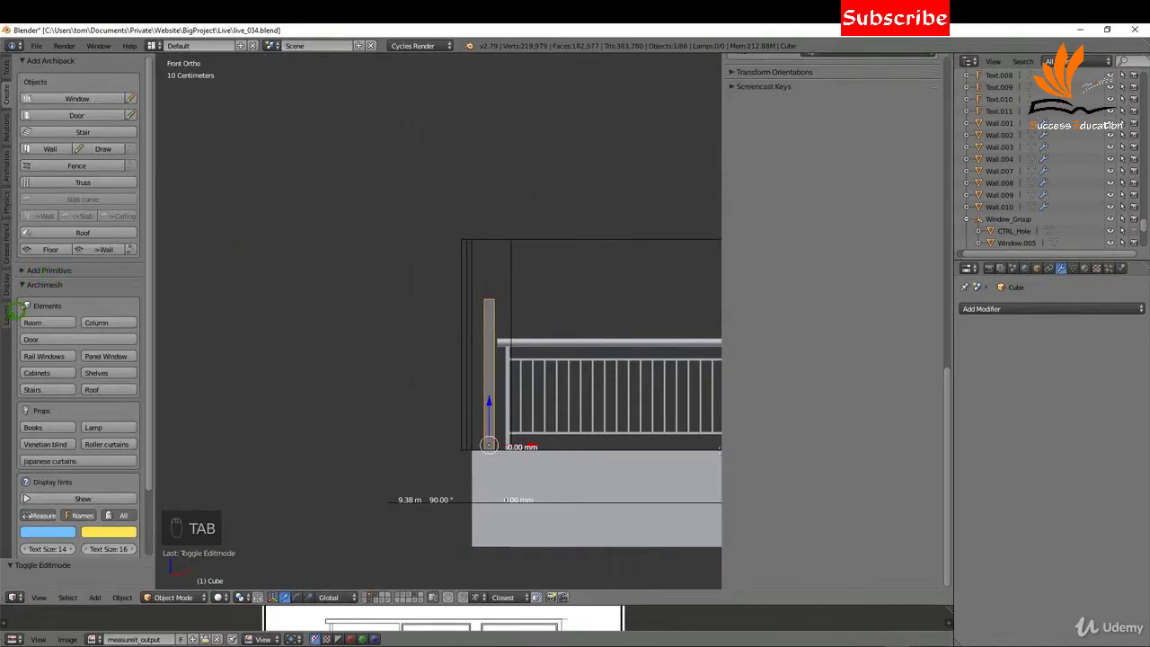
Raise the corner post's top vertices to the roof's underside, showing the FrontElevation layer as reference only while editing
left_click(6, 314)
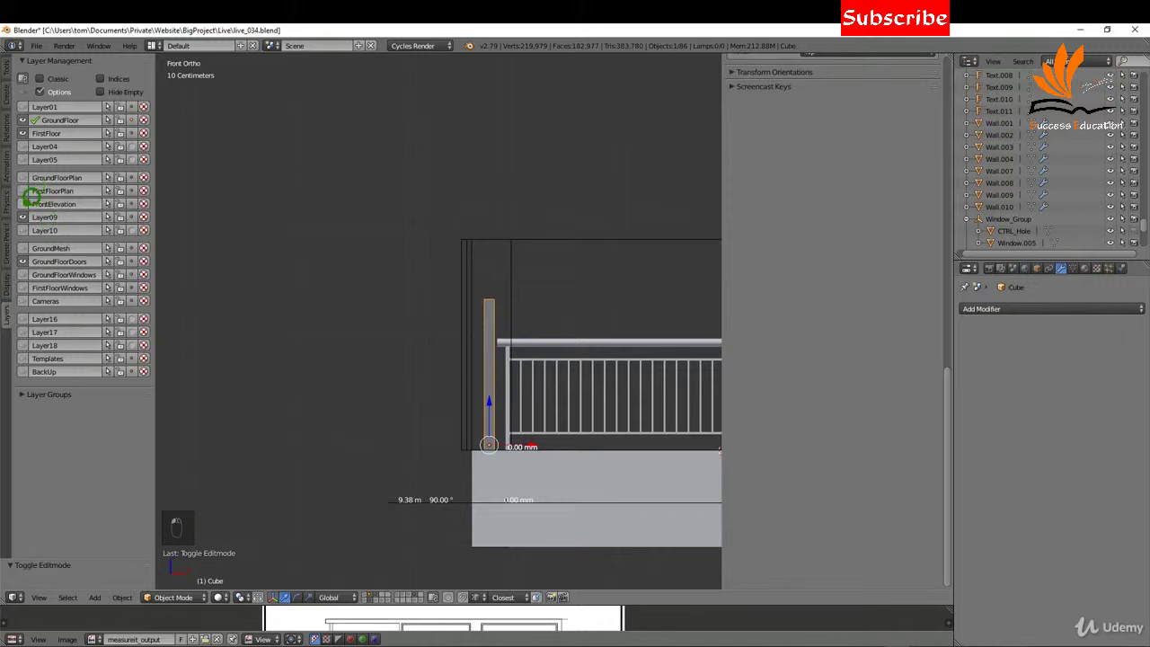
left_click(36, 201)
key("Tab")
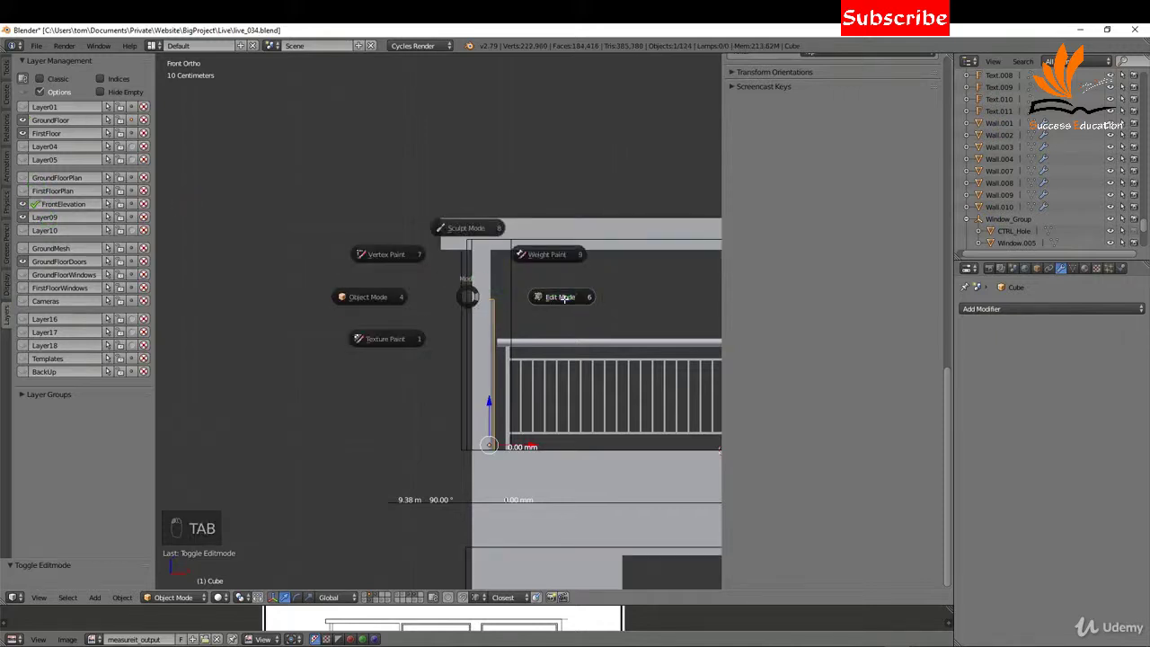
key("g")
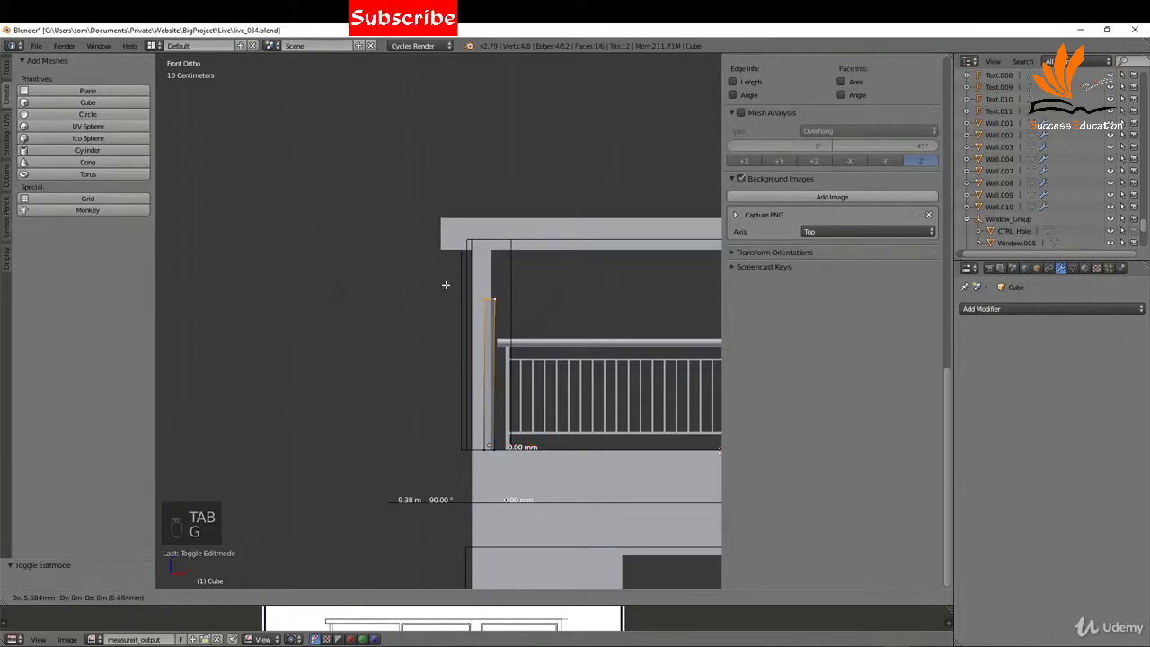
left_click(447, 255)
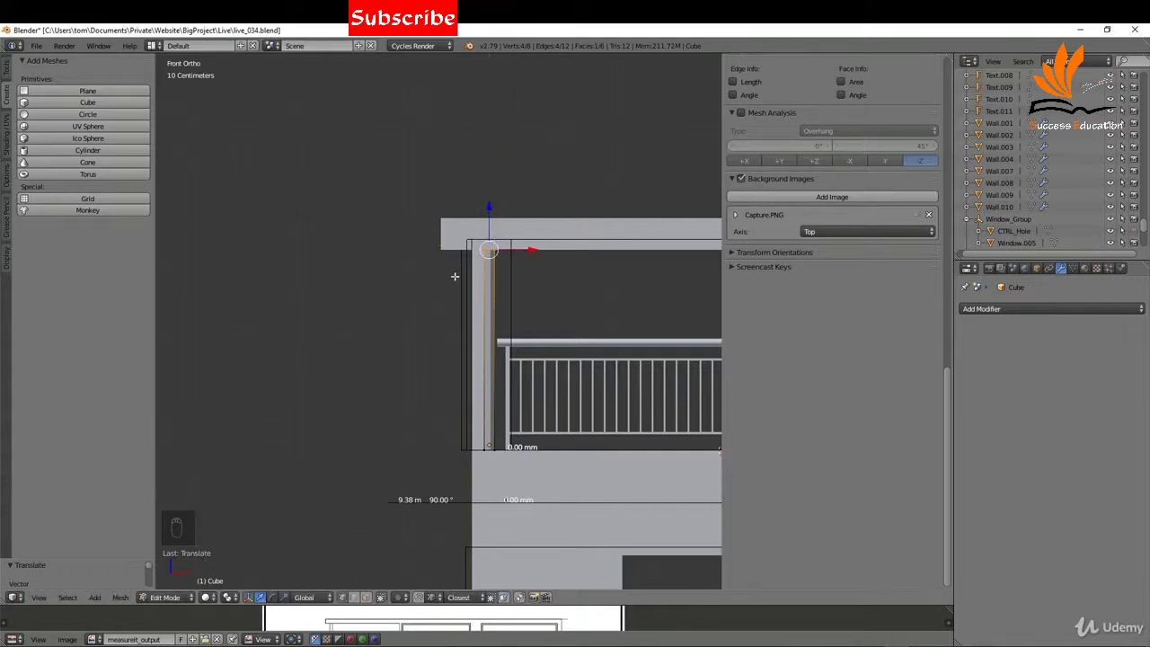
key("Tab")
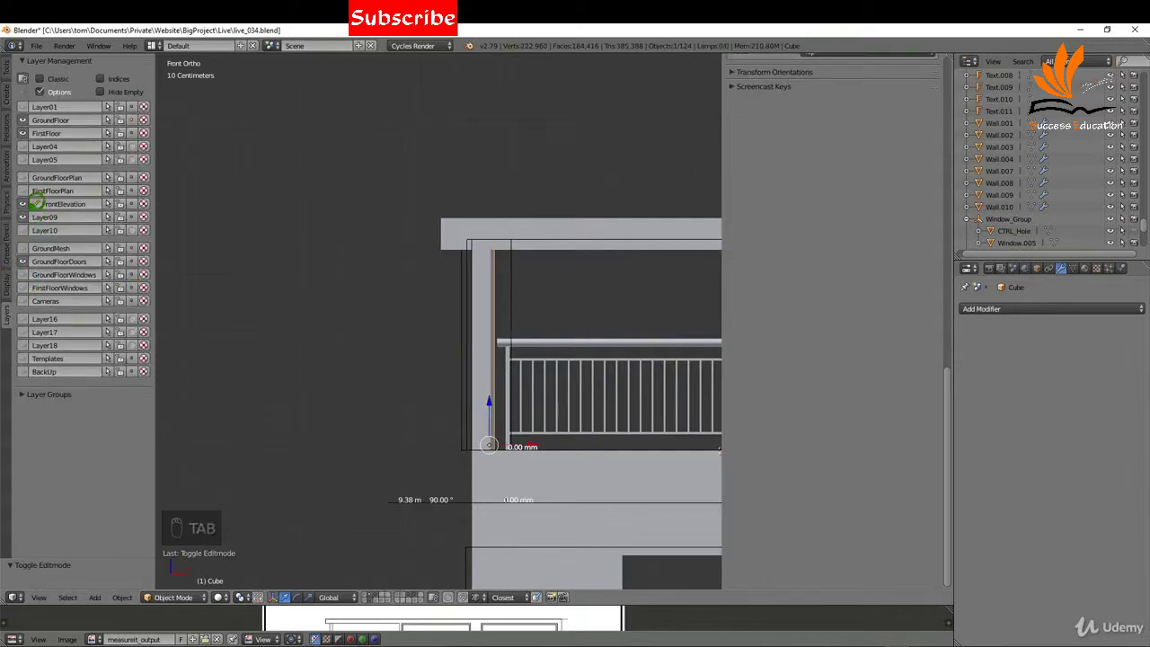
left_click(22, 203)
Move the corner post along Y on its ledge to line up with the fence's end post
middle_click_drag(471, 355, 520, 314)
scroll(404, 355, "up", 3)
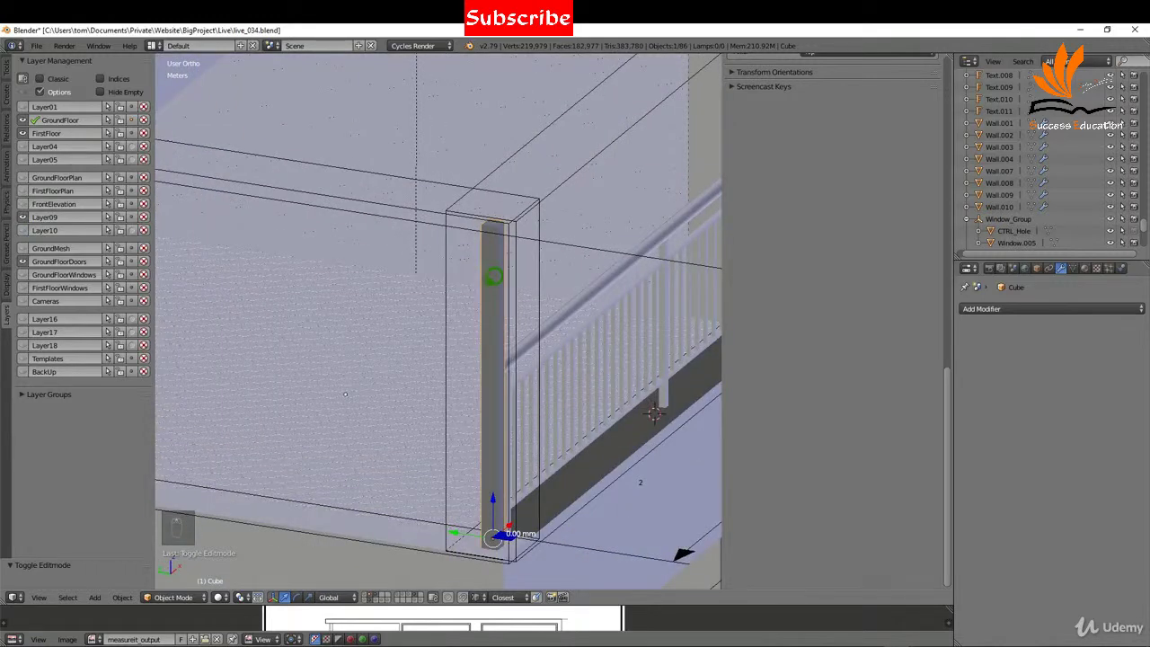
middle_click_drag(493, 275, 553, 359)
right_click(563, 356)
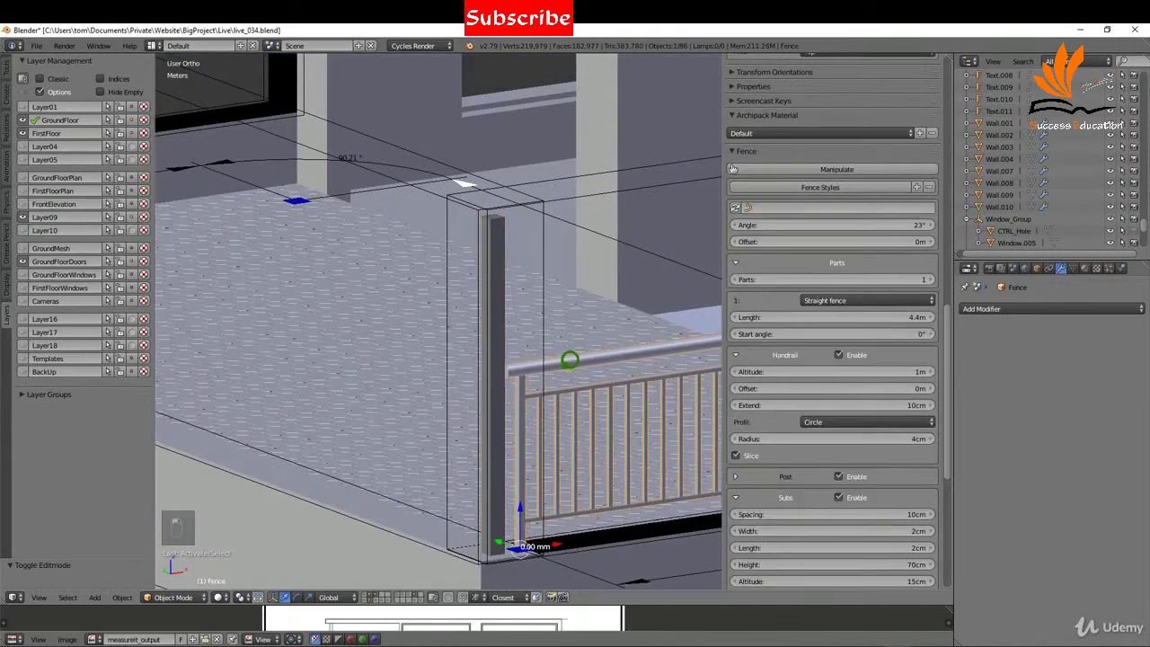
middle_click_drag(619, 408, 557, 406)
scroll(441, 415, "up", 5)
scroll(379, 403, "up", 1)
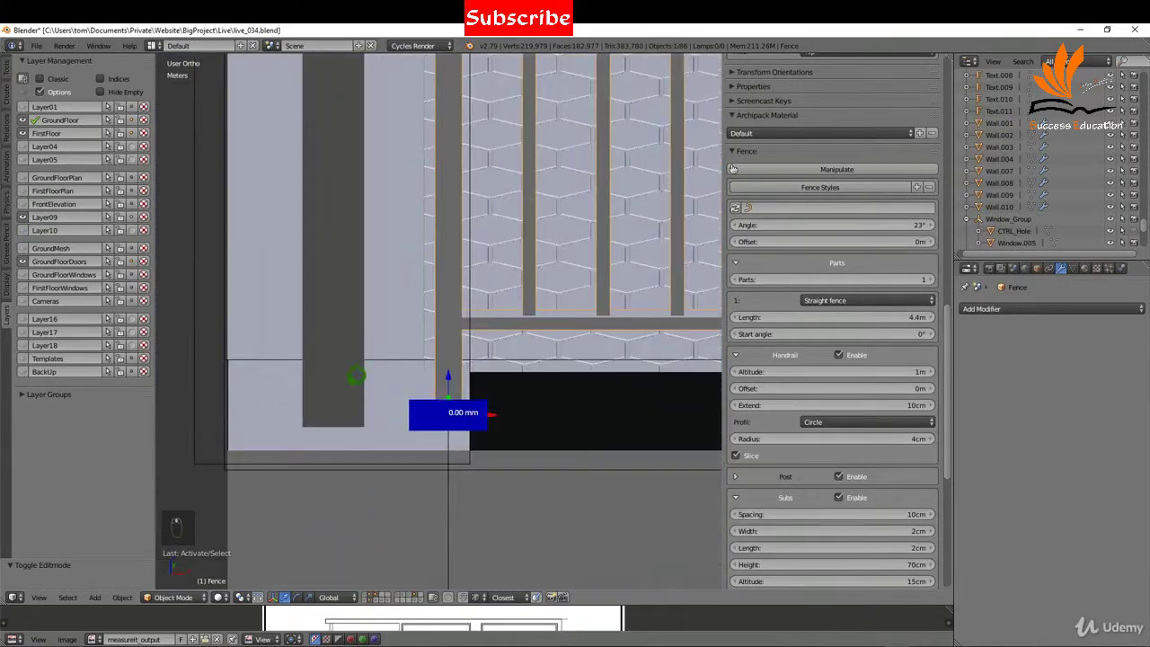
right_click(378, 370)
left_click_drag(382, 376, 382, 384)
Duplicate the fence together with the corner post and move the copies about 9.4 m along Y to the balcony's opposite side
scroll(408, 394, "down", 9)
right_click(476, 385)
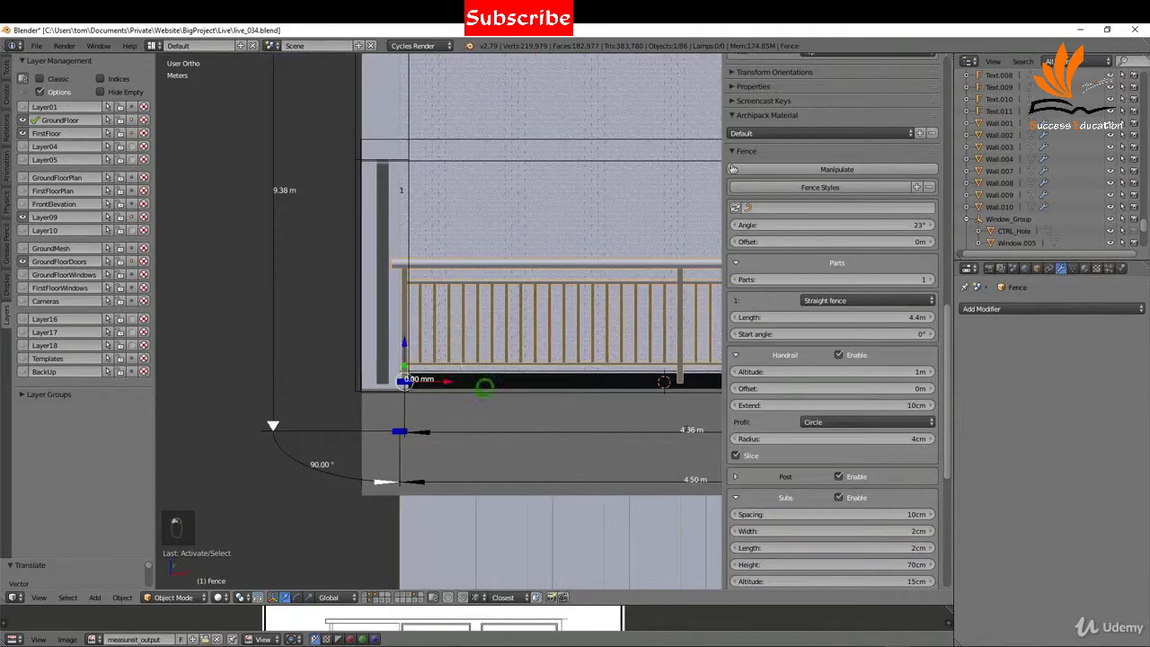
middle_click_drag(482, 387, 529, 369)
scroll(530, 373, "down", 2)
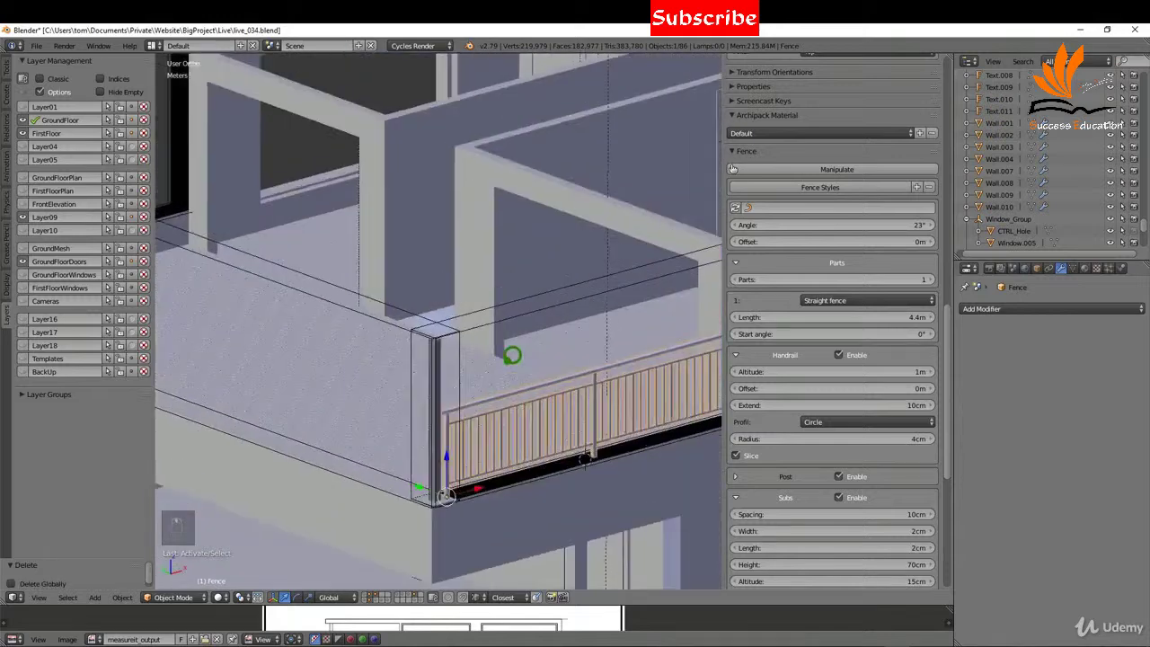
scroll(509, 351, "up", 2)
scroll(488, 333, "down", 2)
middle_click_drag(550, 403, 494, 375, "shift")
scroll(399, 355, "up", 2)
right_click(386, 316, "shift")
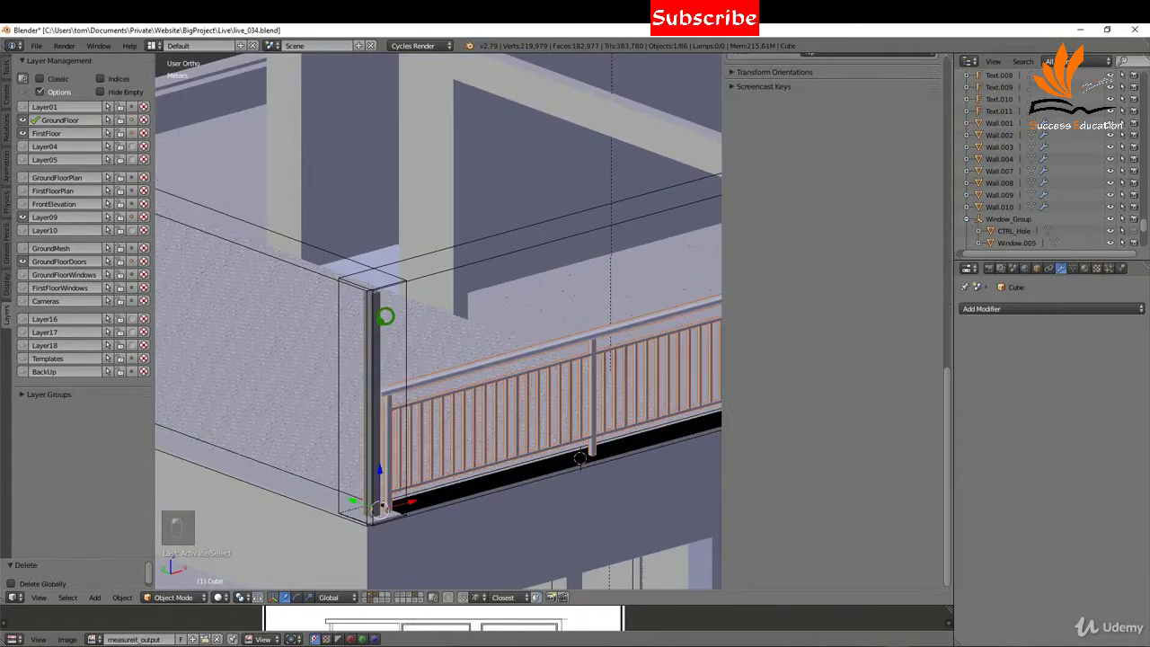
scroll(712, 456, "down", 4)
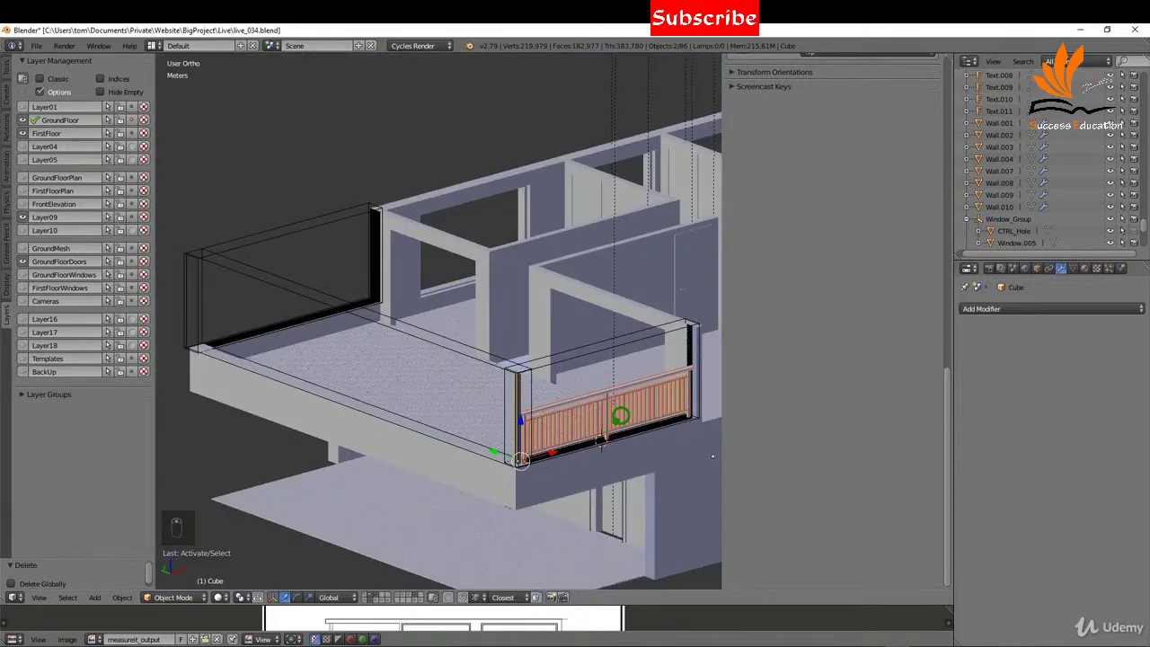
key("shift+d")
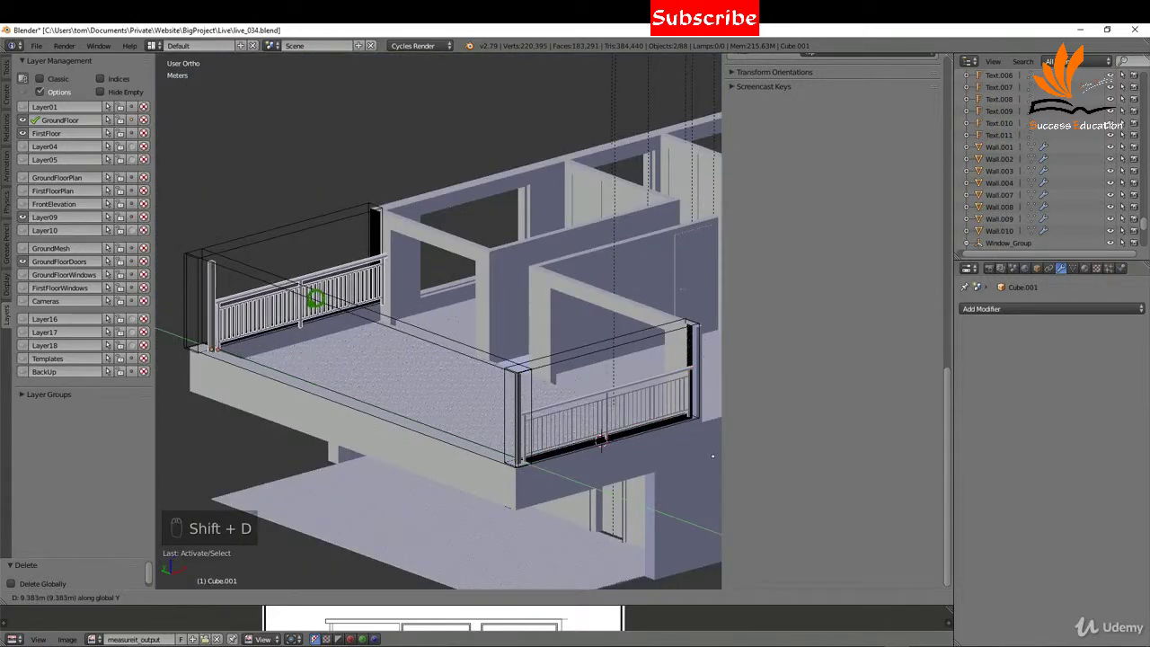
left_click(313, 295)
Nudge the duplicated fence and post into place on the opposite side's ledge
middle_click_drag(242, 313, 392, 338)
middle_click_drag(229, 277, 404, 323, "shift")
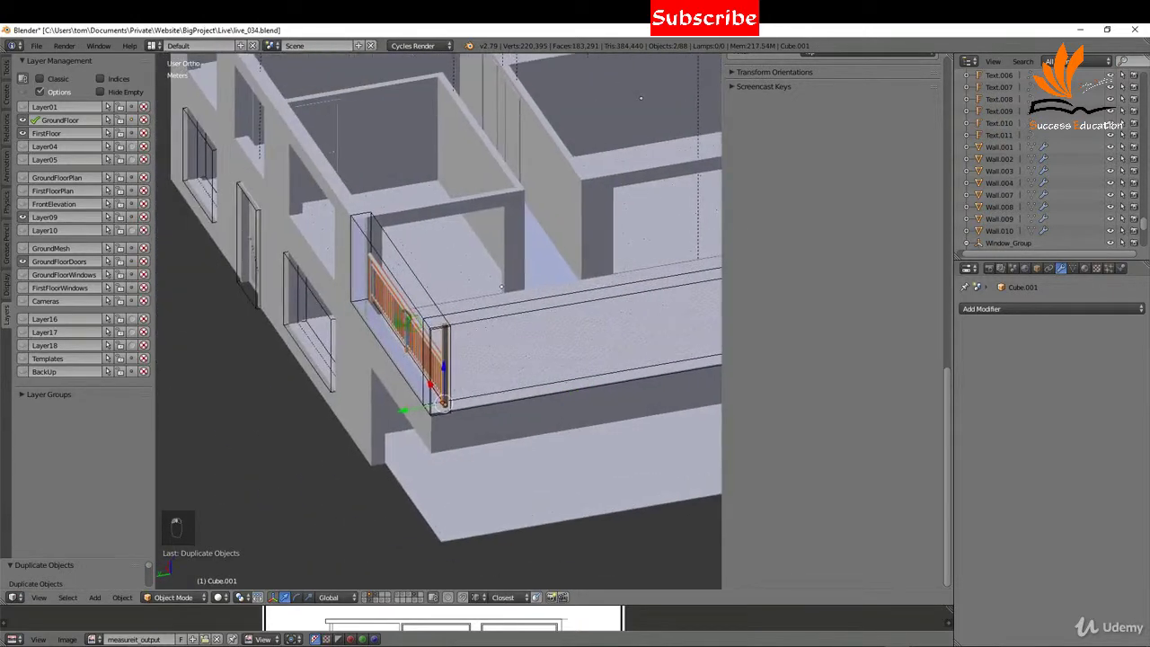
scroll(413, 323, "up", 5)
left_click_drag(480, 491, 458, 497)
middle_click_drag(447, 492, 410, 477)
Duplicate only the original side fence and rotate the copy 90° about Z to run along the balcony's long outer edge
scroll(402, 477, "down", 6)
middle_click_drag(510, 453, 367, 381, "shift")
scroll(469, 410, "down", 1)
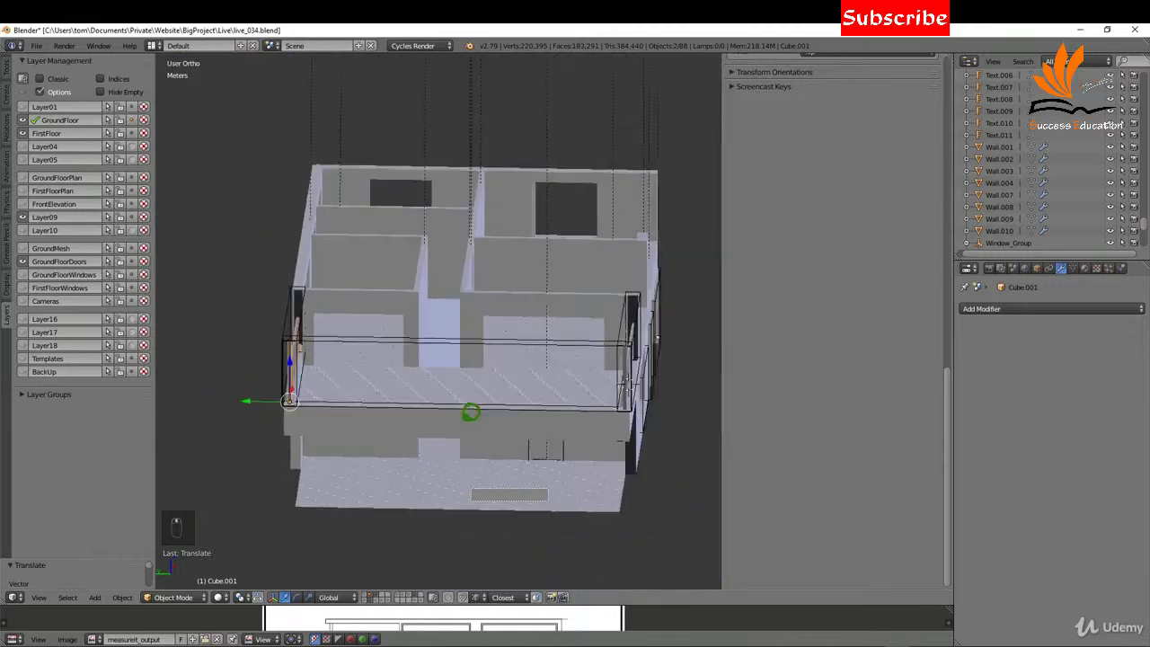
middle_click_drag(470, 410, 382, 404)
scroll(593, 392, "up", 4)
right_click(570, 357)
scroll(570, 356, "down", 4)
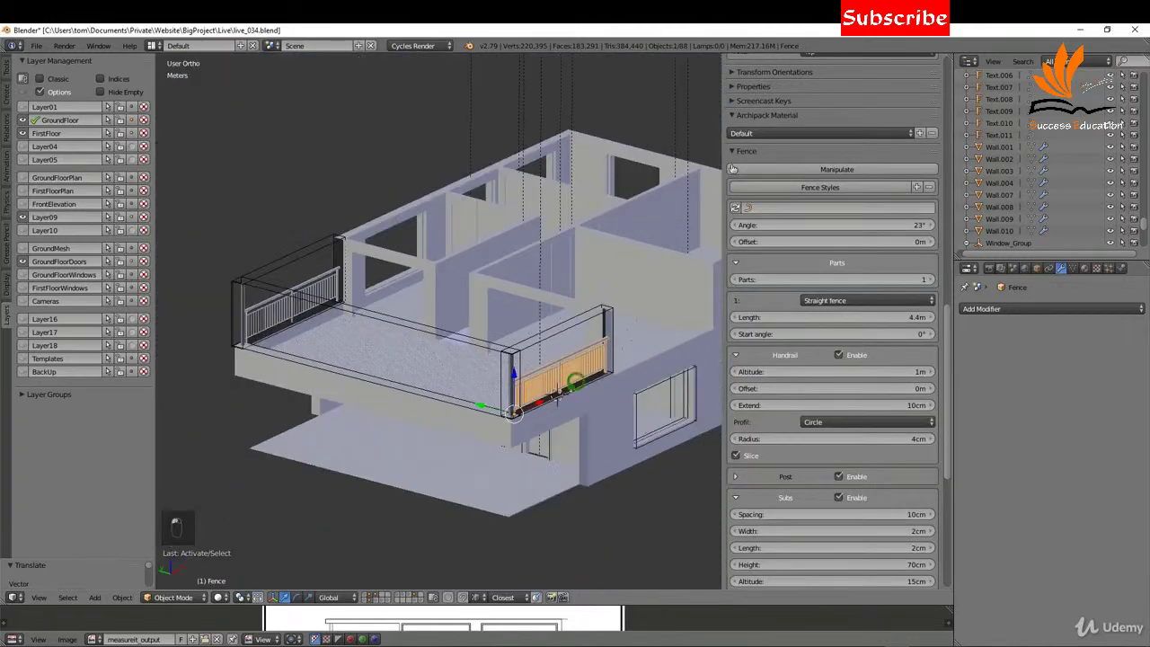
key("shift+d")
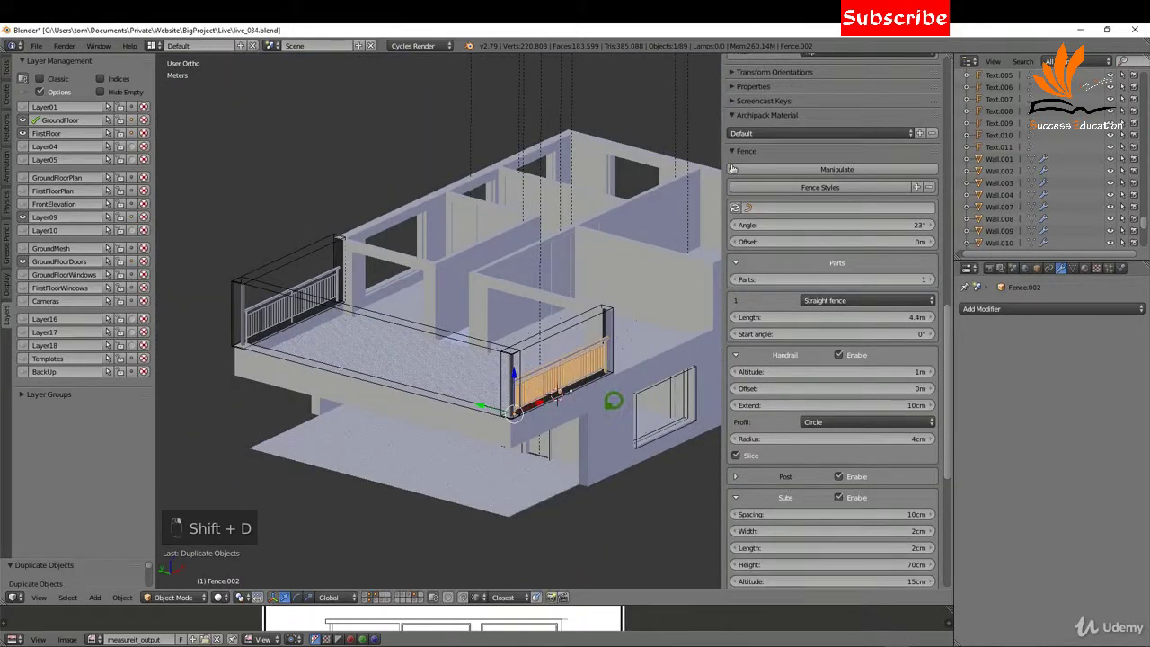
key("r")
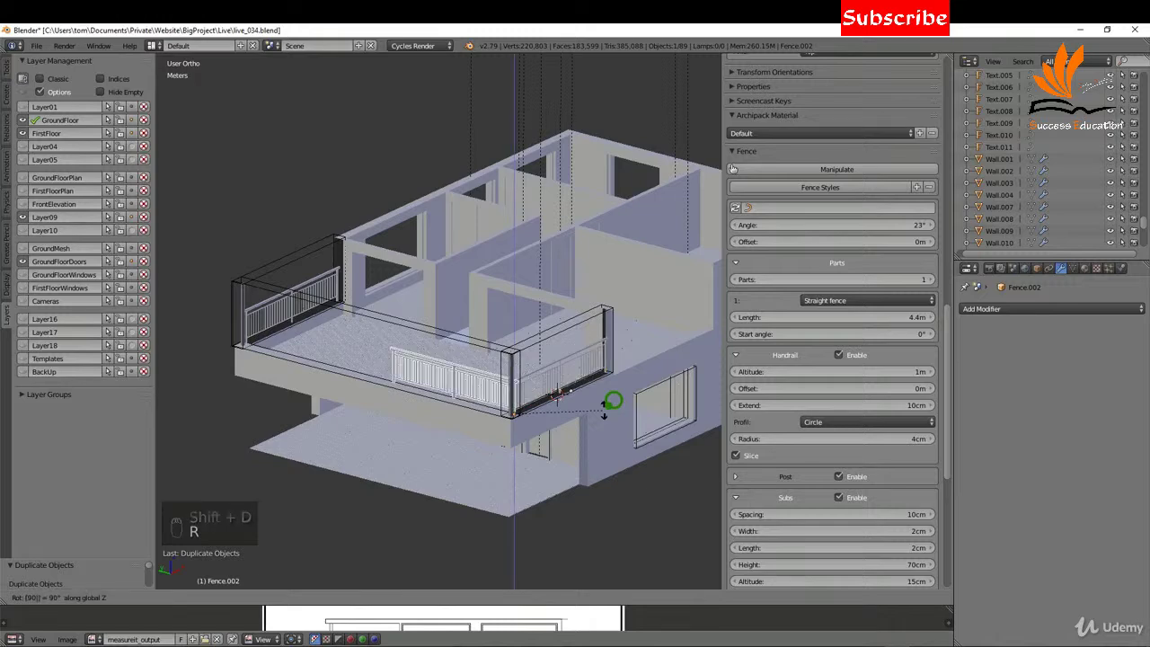
left_click(538, 377)
Shift the rotated fence about 9 cm along negative X onto the corner post's line and about 13 cm along Y away from the post
scroll(539, 387, "up", 5)
middle_click_drag(541, 418, 424, 423)
key("g")
key("x")
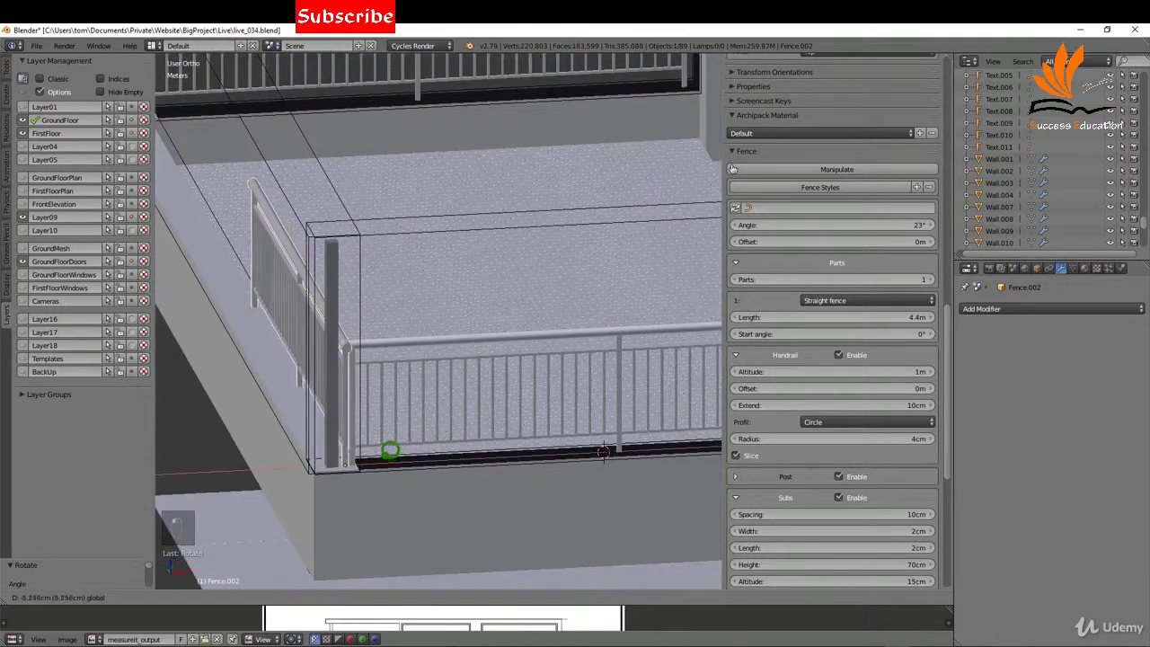
left_click_drag(381, 447, 377, 447)
middle_click_drag(308, 433, 425, 458)
left_click_drag(484, 389, 481, 388)
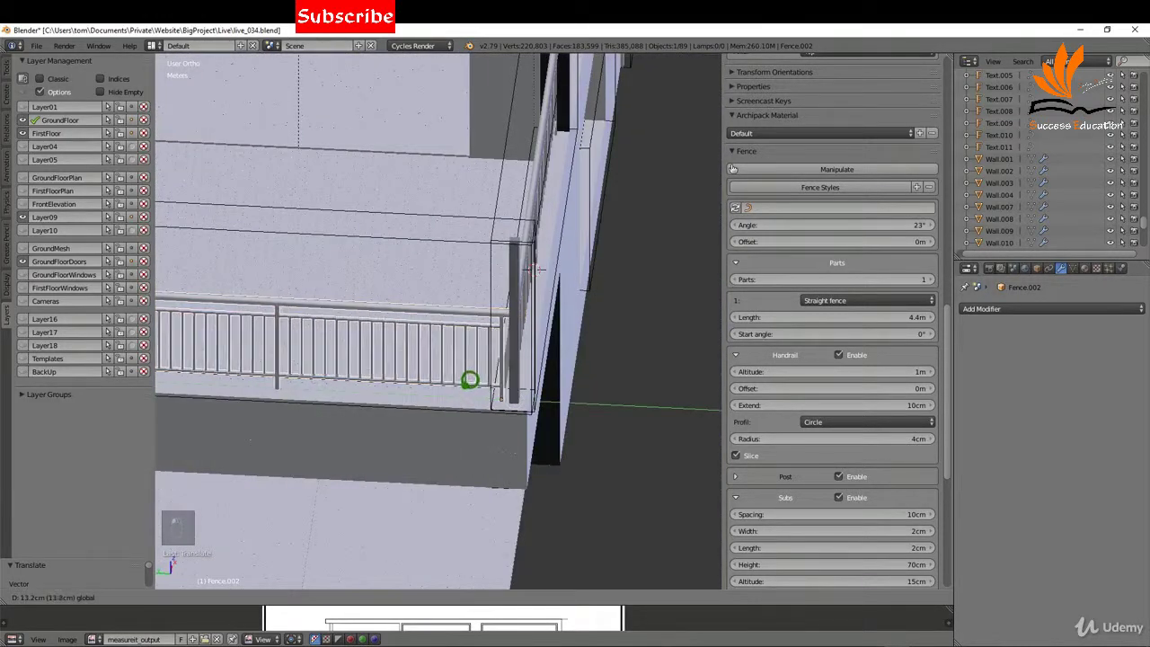
left_click_drag(465, 376, 464, 375)
Centre the rotated fence on the corner post in a front wireframe view by moving it about 1.4 cm along negative X
middle_click_drag(464, 376, 364, 457)
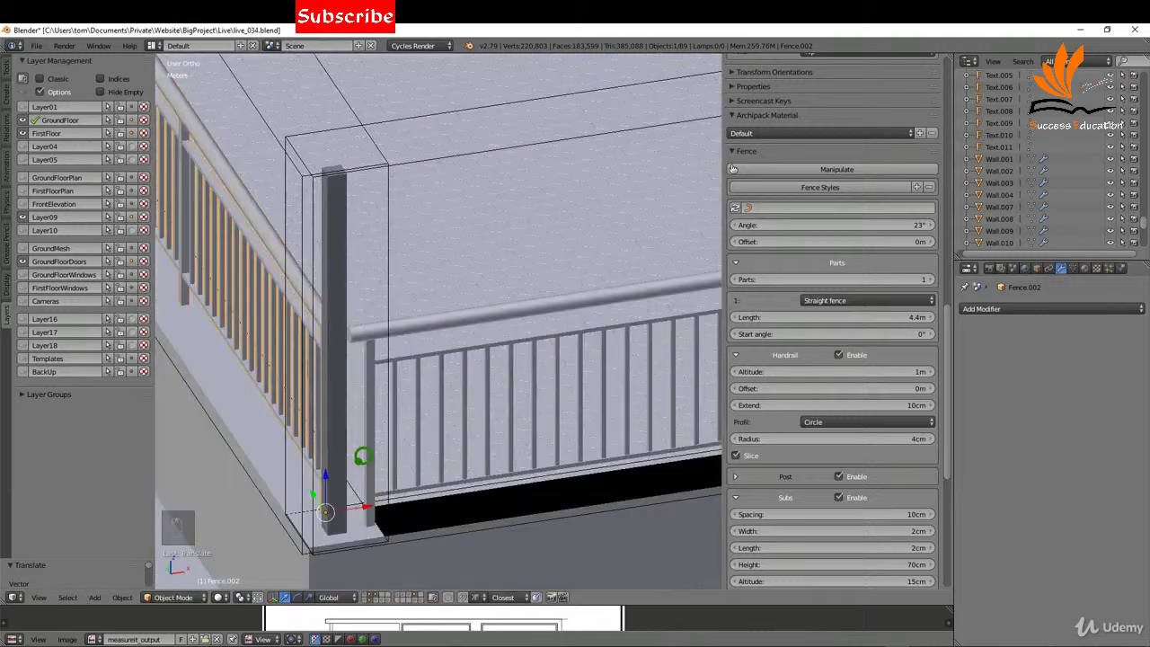
key("KP_1")
scroll(485, 367, "down", 3)
scroll(304, 283, "up", 3)
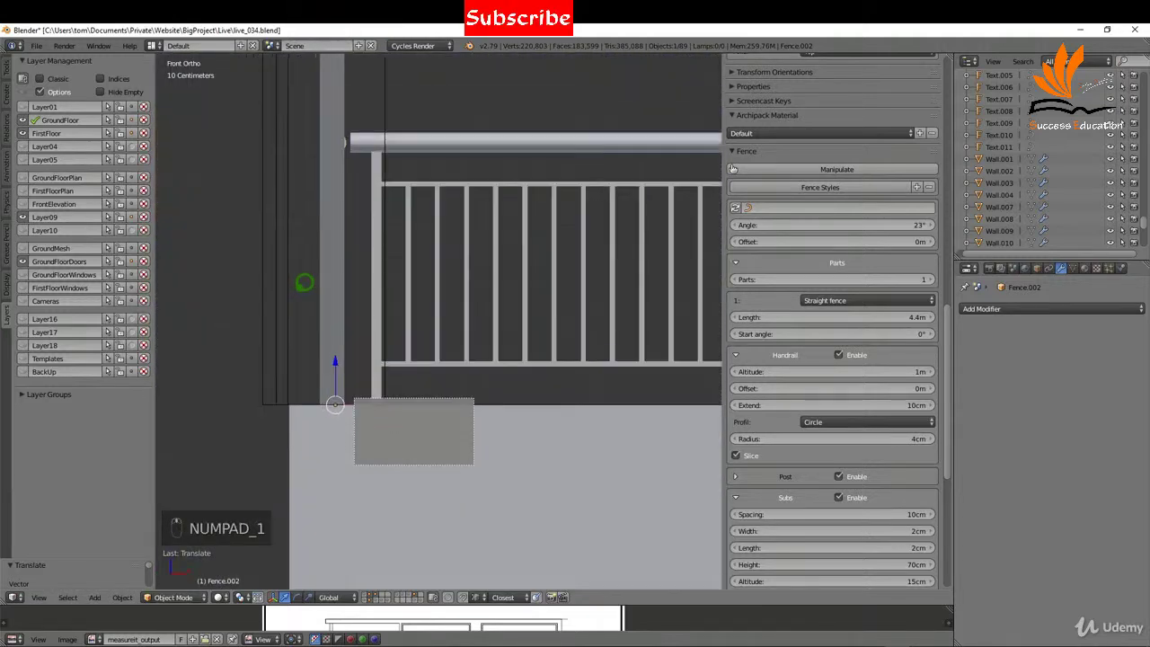
key("z")
left_click(369, 287)
scroll(348, 333, "up", 1)
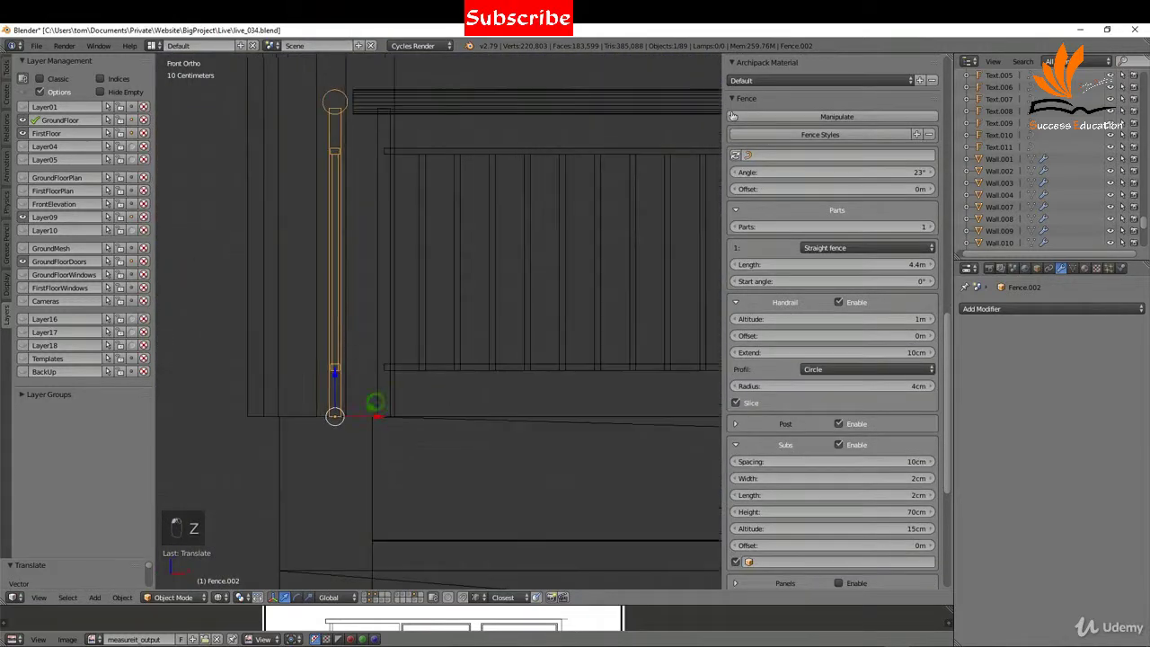
key("g")
key("x")
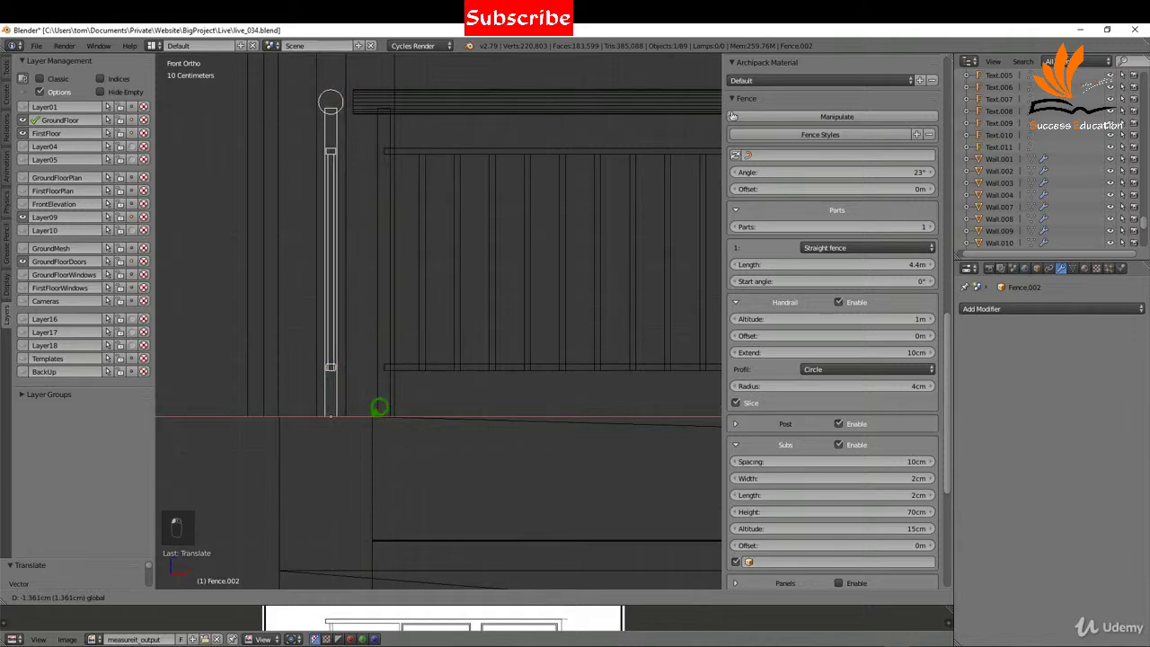
left_click(379, 407)
key("z")
left_click(385, 476)
Extend the outer-edge fence to three parts and set the first part's length to 5.3 m
scroll(341, 377, "down", 3)
mouse_move(341, 371)
middle_mouse_down()
mouse_move(374, 393)
mouse_move(534, 402)
middle_mouse_up()
scroll(535, 403, "down", 4)
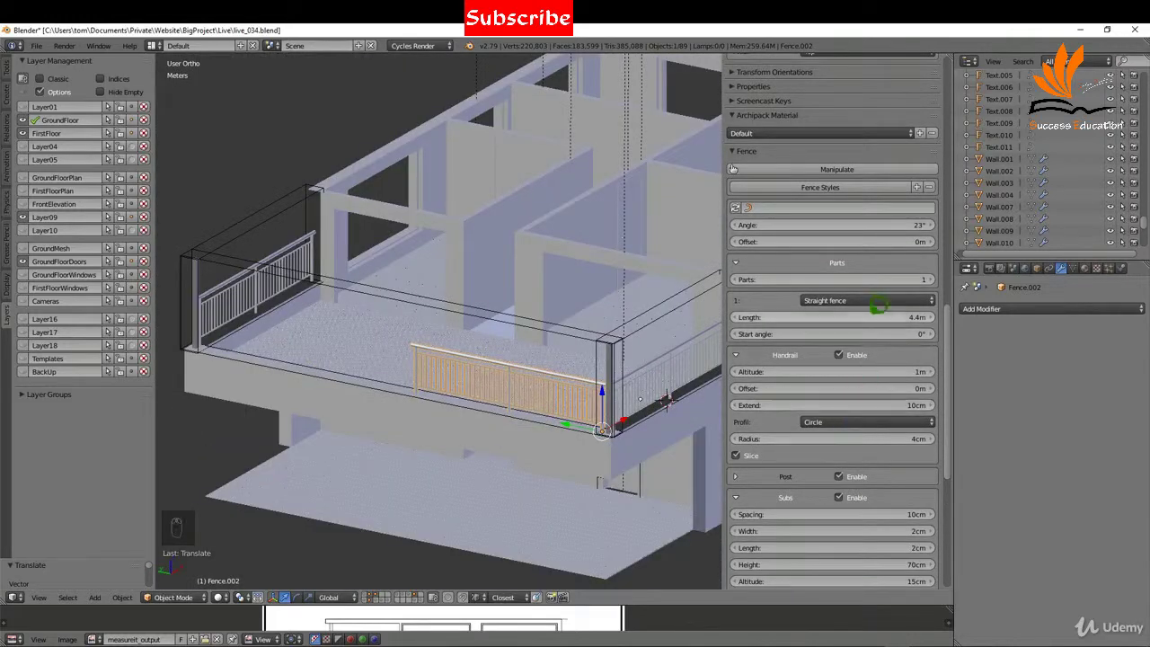
left_click(932, 278)
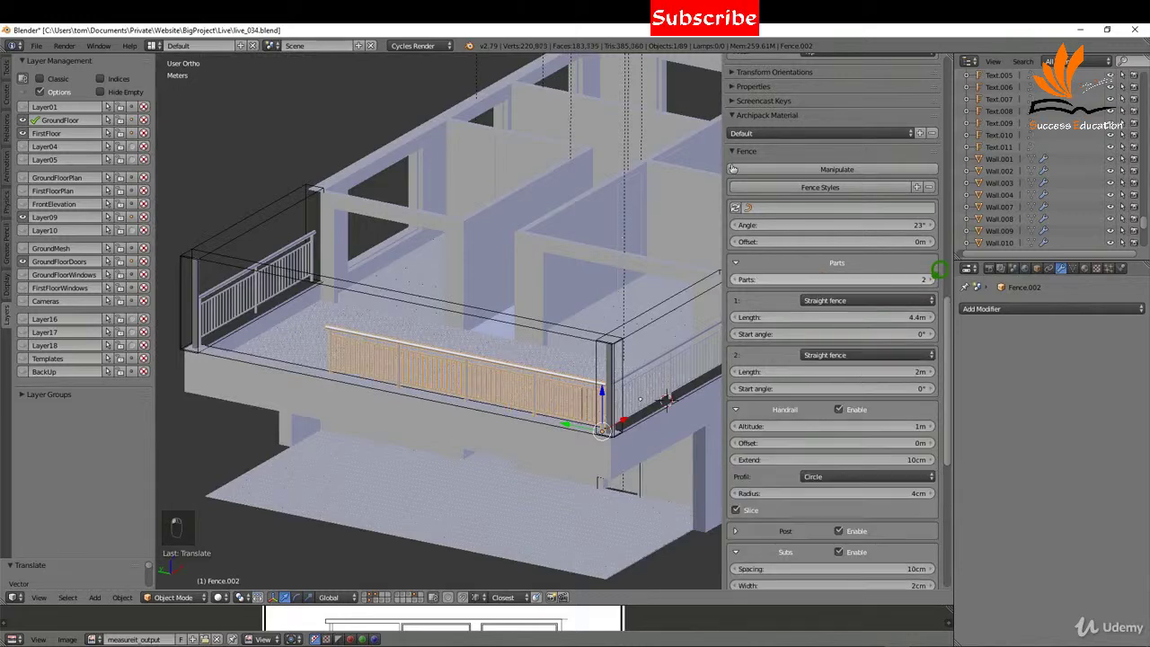
left_click(932, 279)
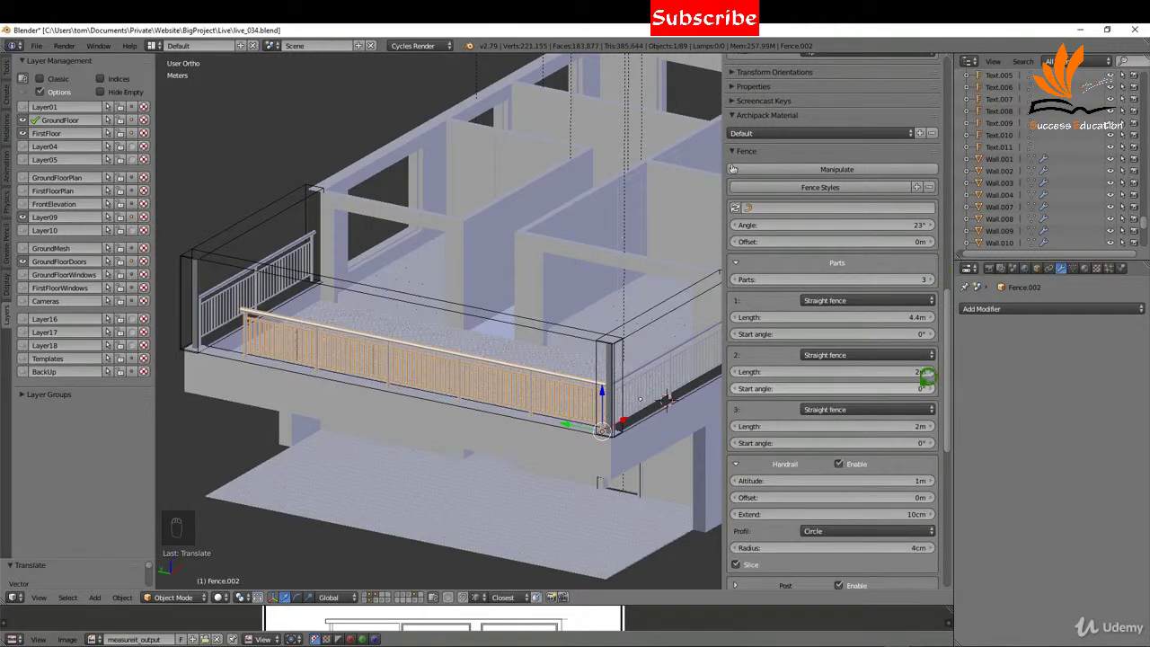
left_click_drag(934, 312, 658, 360)
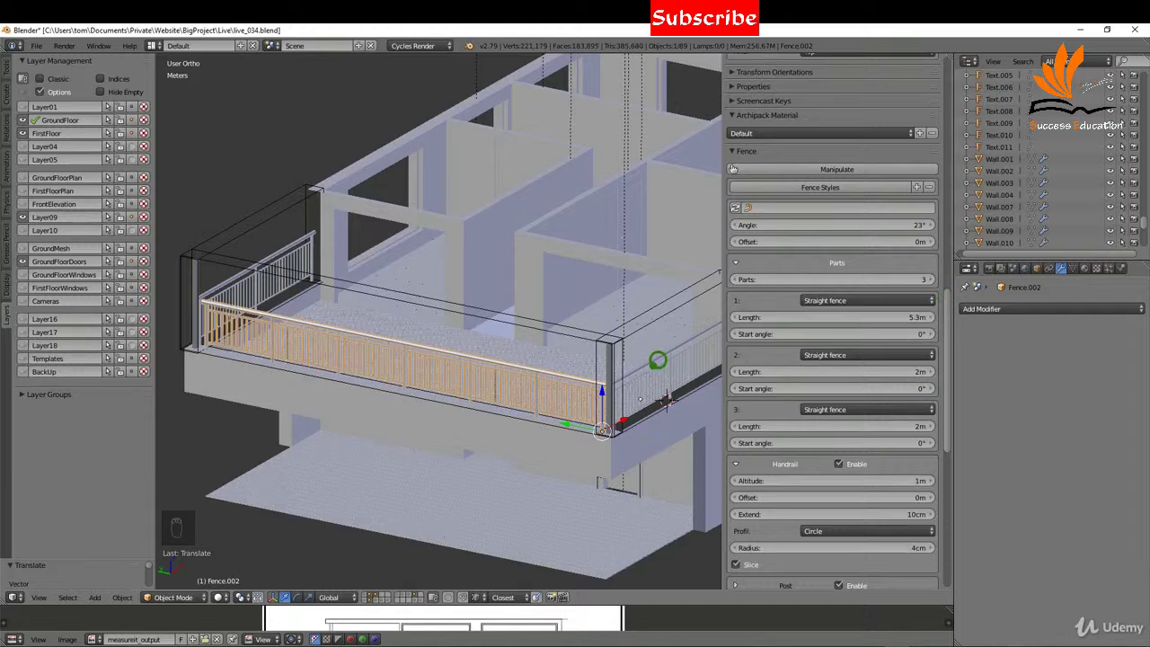
Check both ends of the outer-edge fence in a side wireframe view, set its first part's length to 5.4 m and deselect everything
key("ctrl+KP_3")
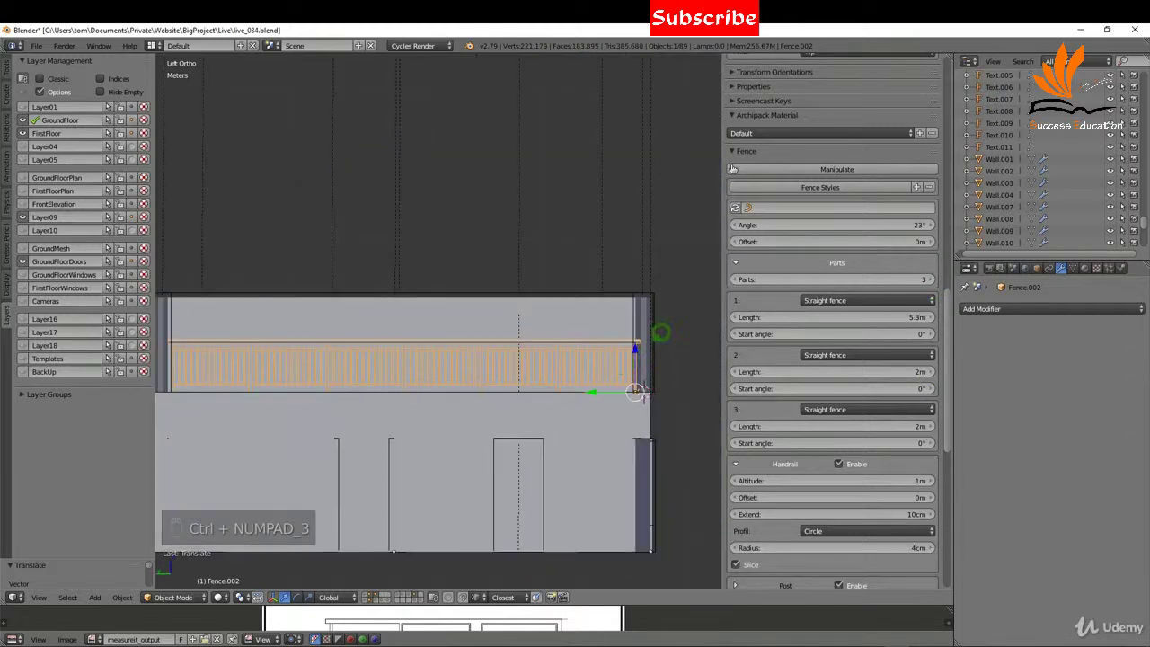
scroll(654, 334, "up", 10)
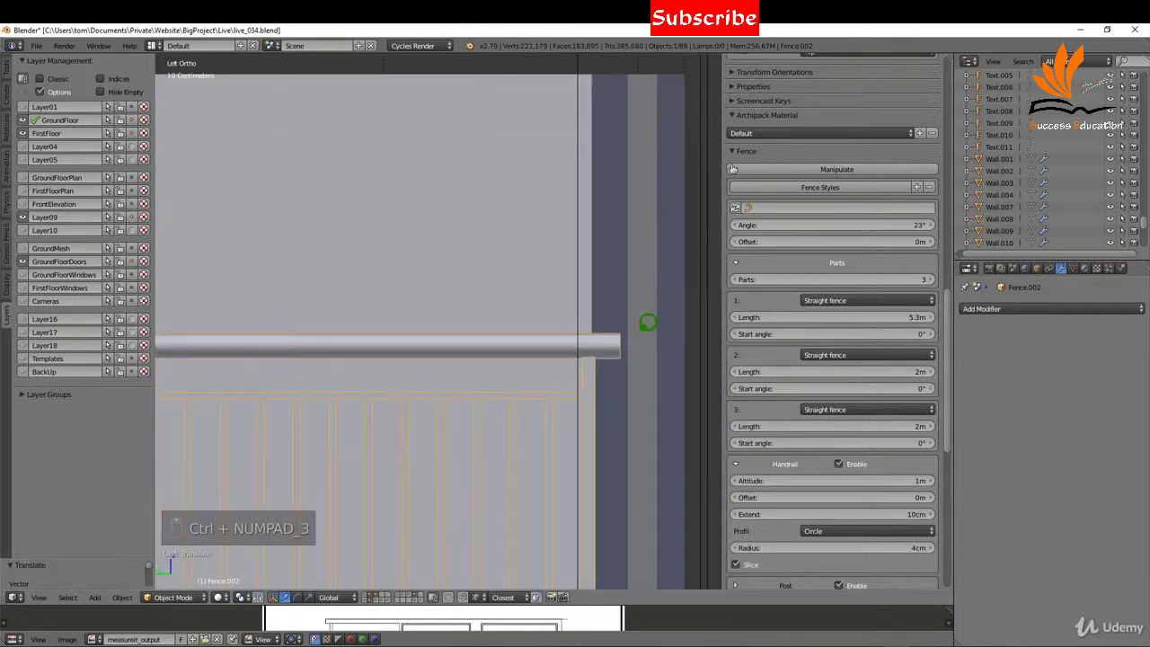
key("z")
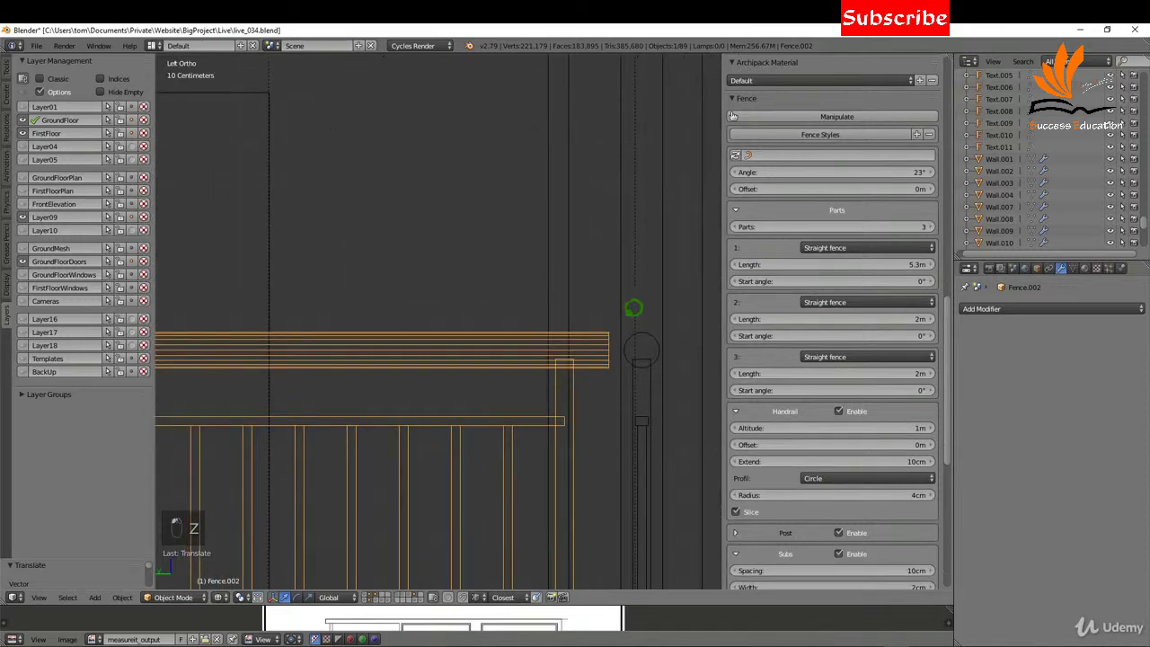
scroll(640, 351, "down", 4)
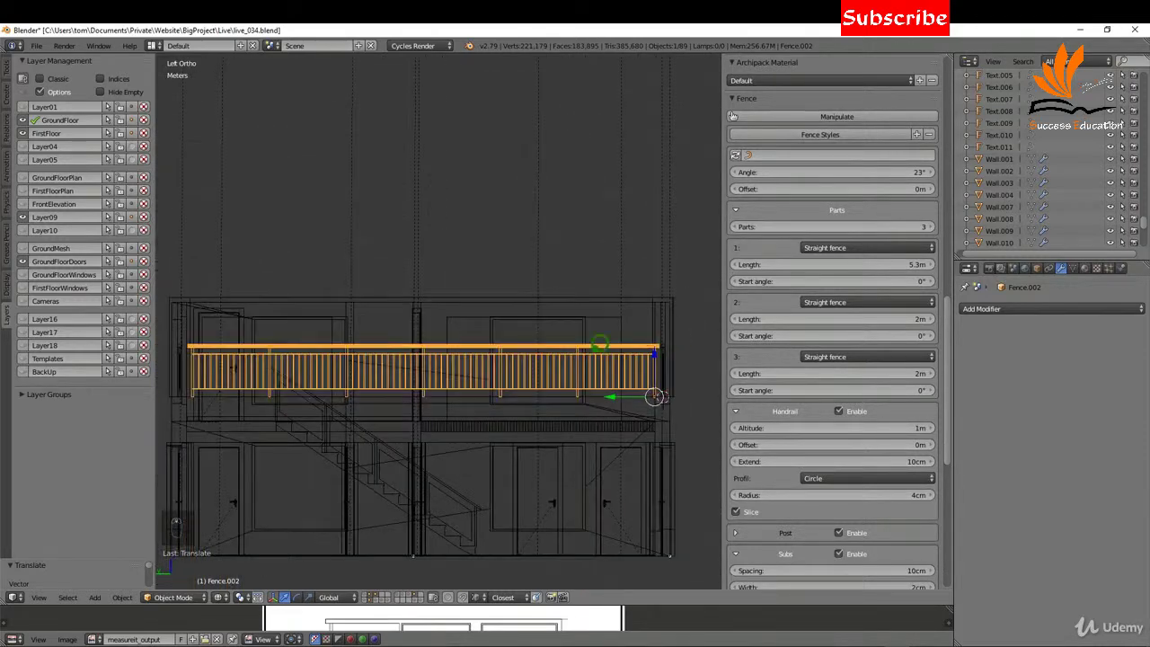
scroll(179, 348, "up", 6)
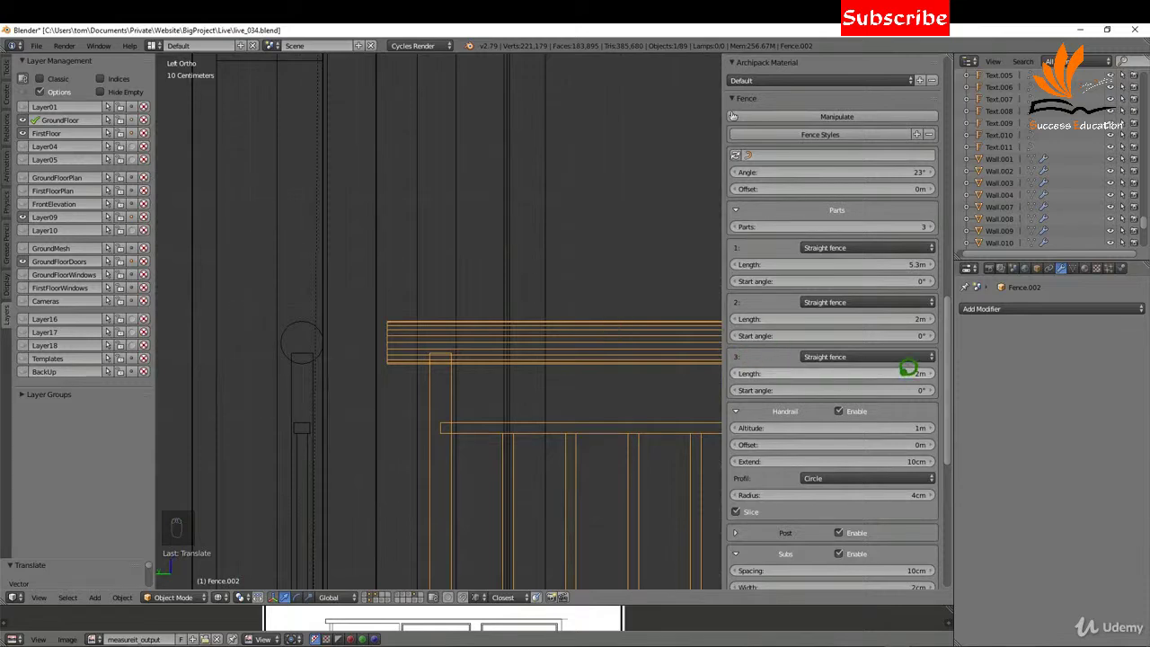
left_click_drag(896, 264, 902, 255)
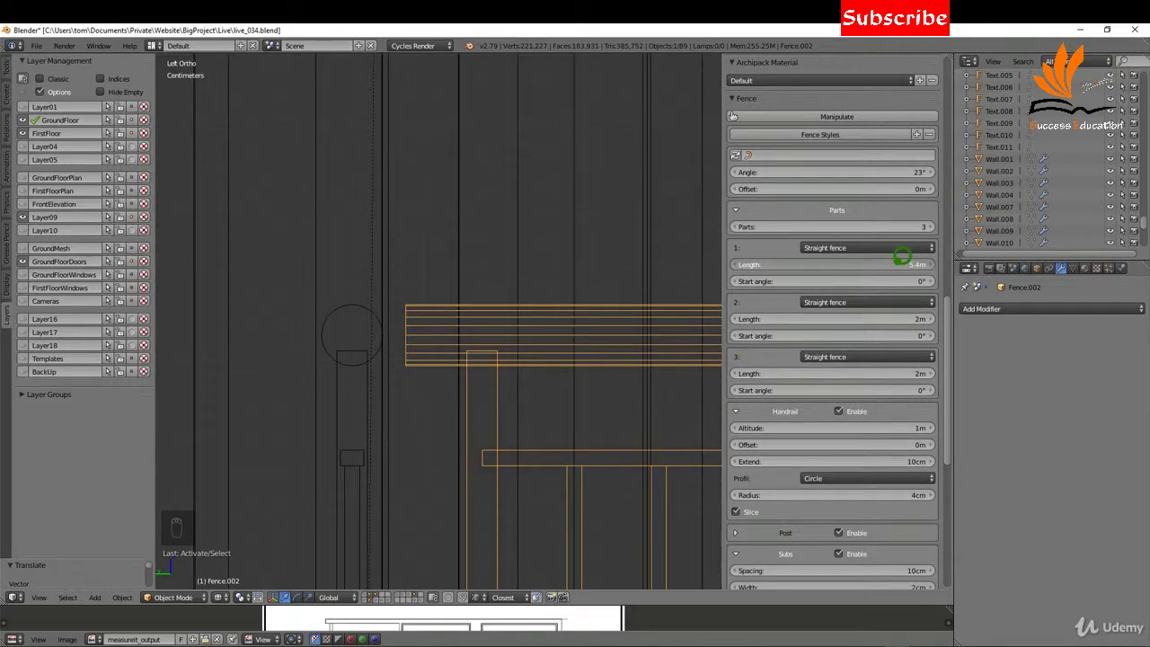
scroll(303, 341, "down", 8)
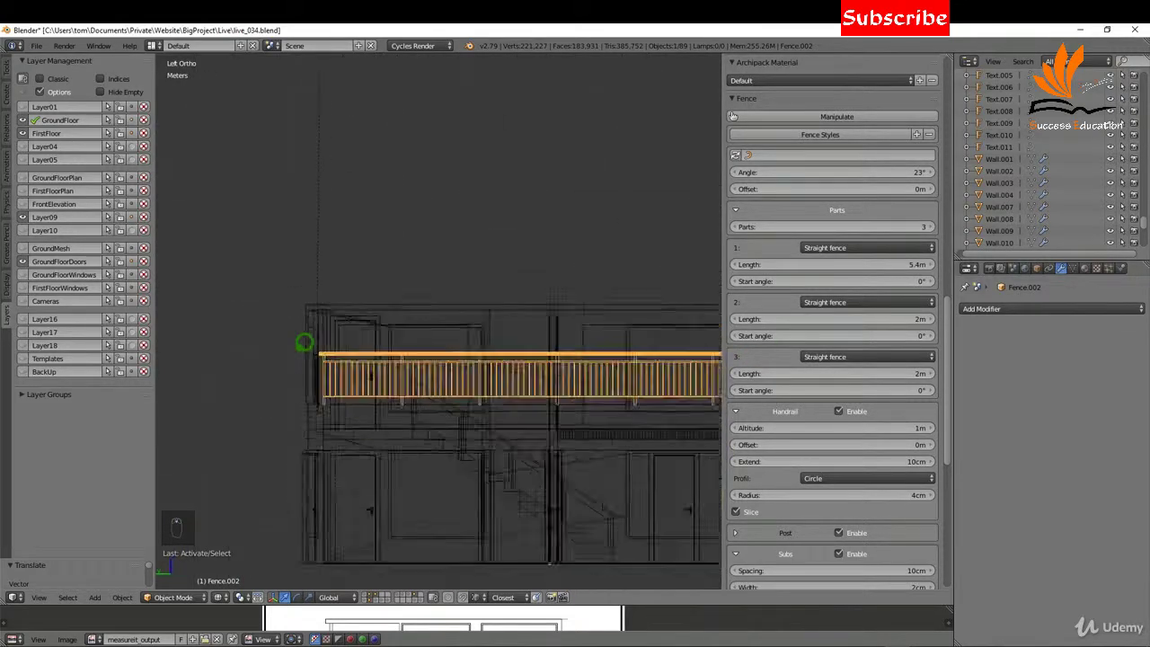
middle_click_drag(449, 398, 424, 414)
key("z")
scroll(500, 387, "up", 4)
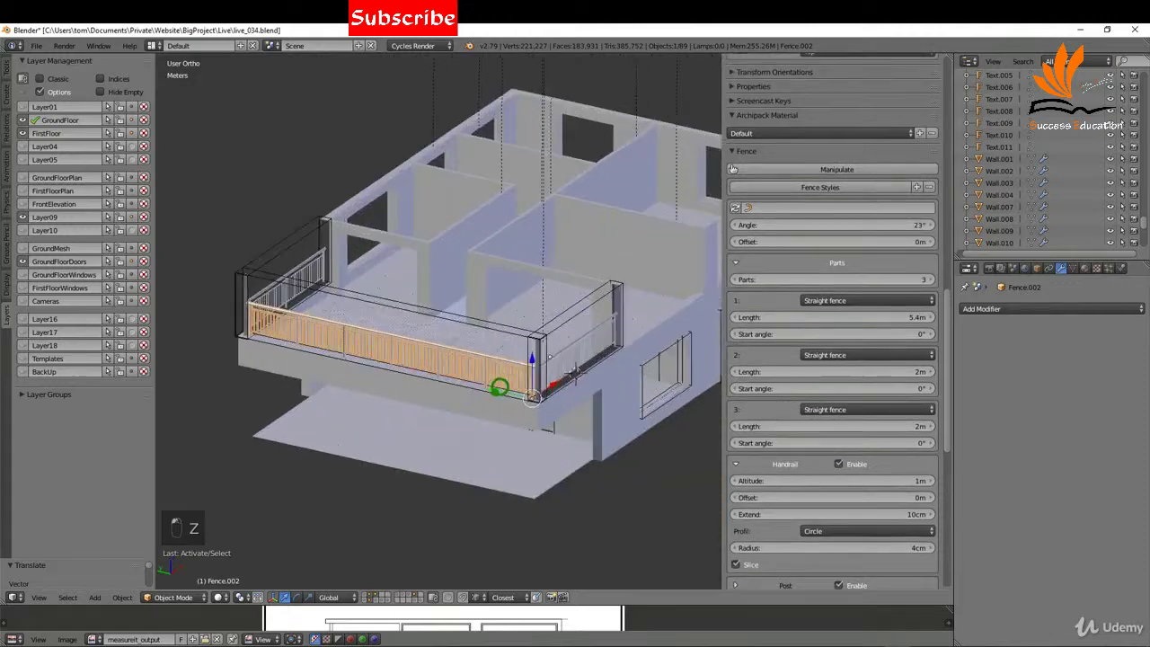
middle_click_drag(525, 387, 565, 372)
key("a")
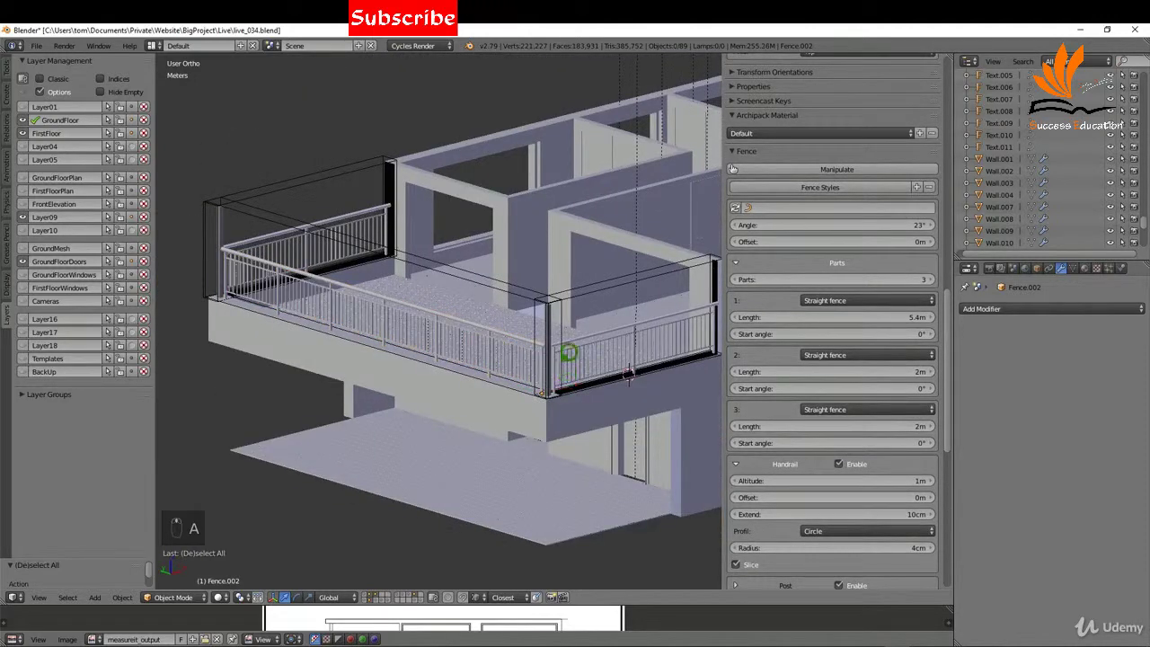